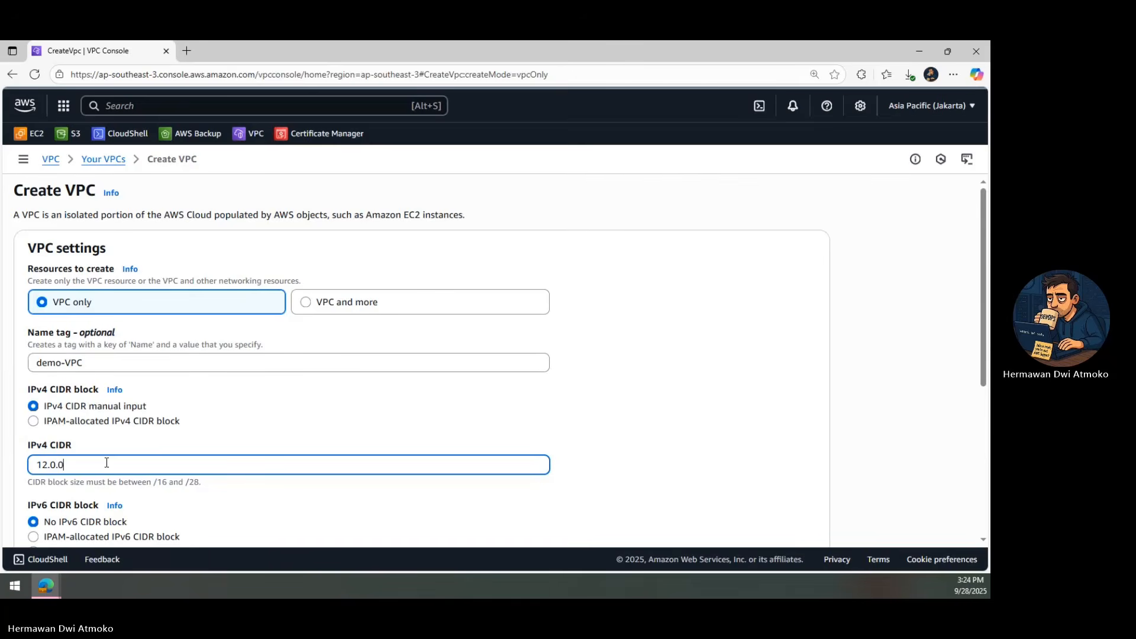
# - Complete the IPv4 CIDR as 12.0.0.0/16 and create the demo-VPC network
pyautogui.write('16')
pyautogui.scroll(-5, 254, 467)
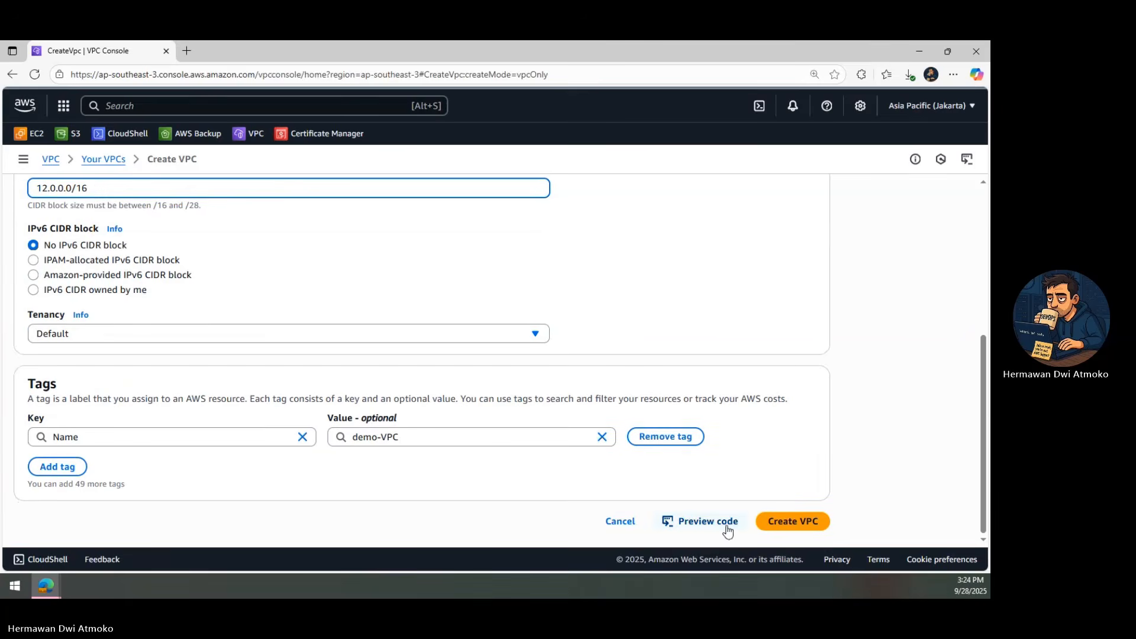
pyautogui.click(764, 527)
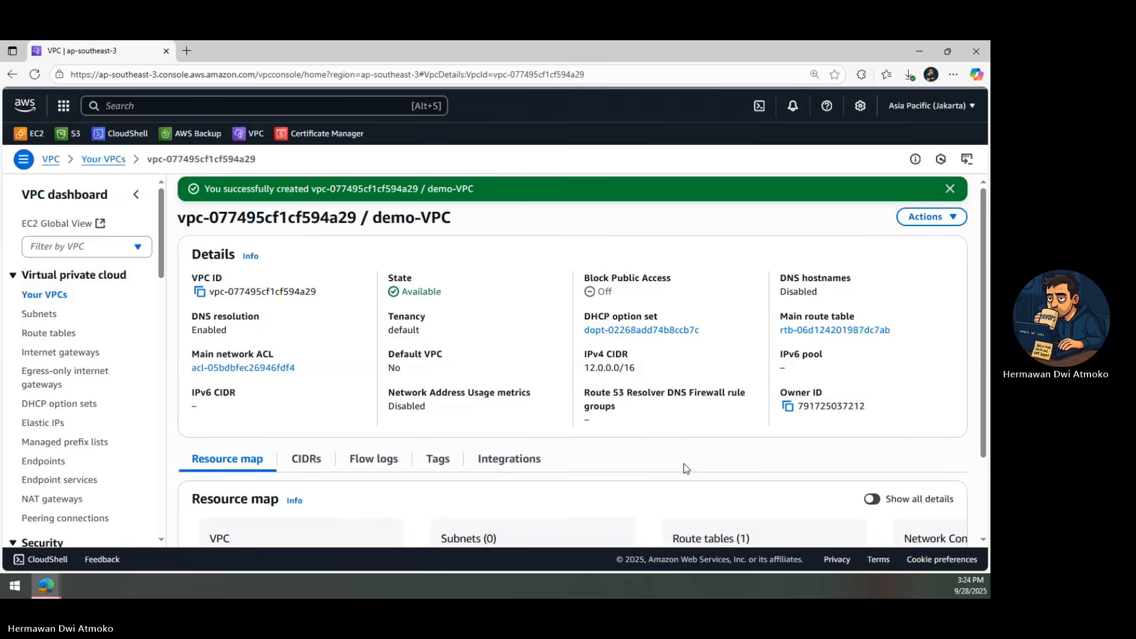
# - Create an internet gateway with the name tag demo-IGW
pyautogui.click(83, 353)
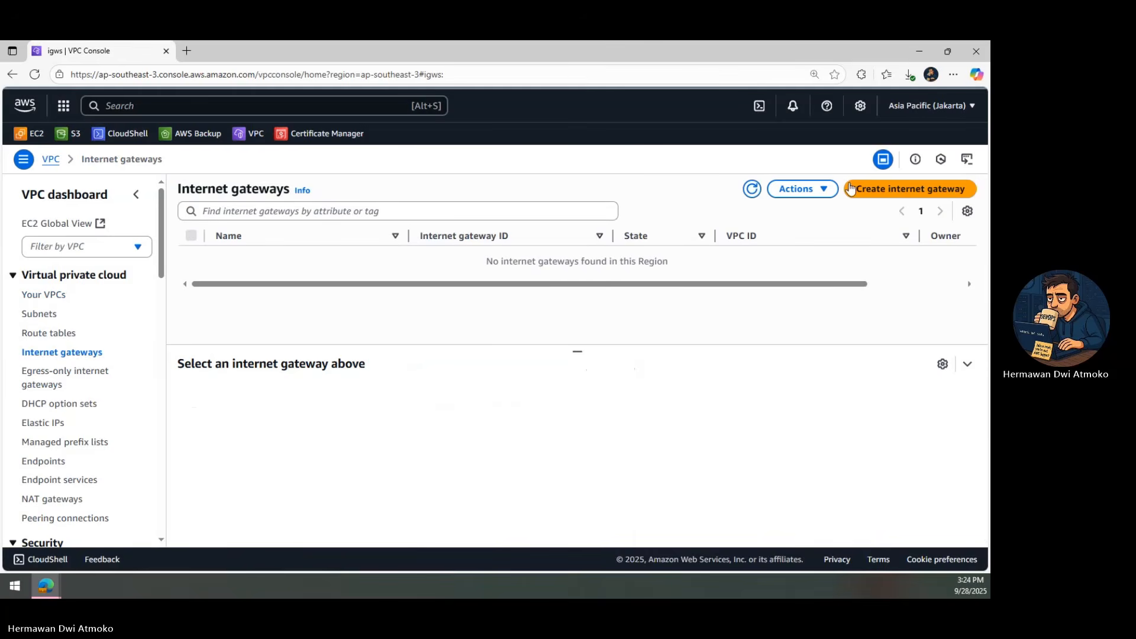
pyautogui.click(861, 190)
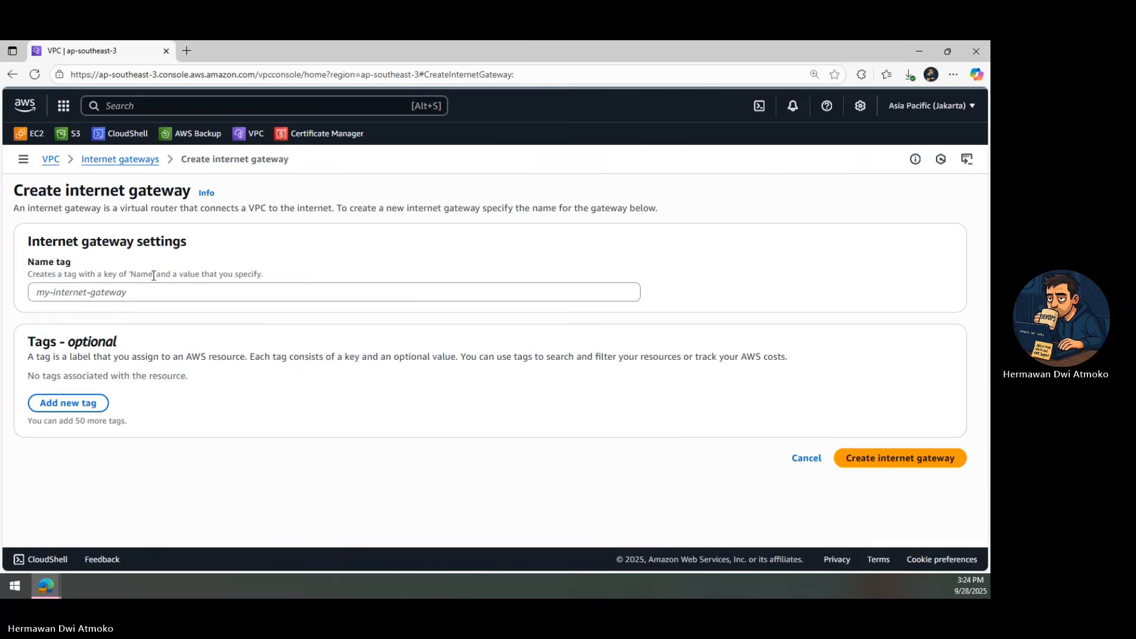
pyautogui.click(131, 292)
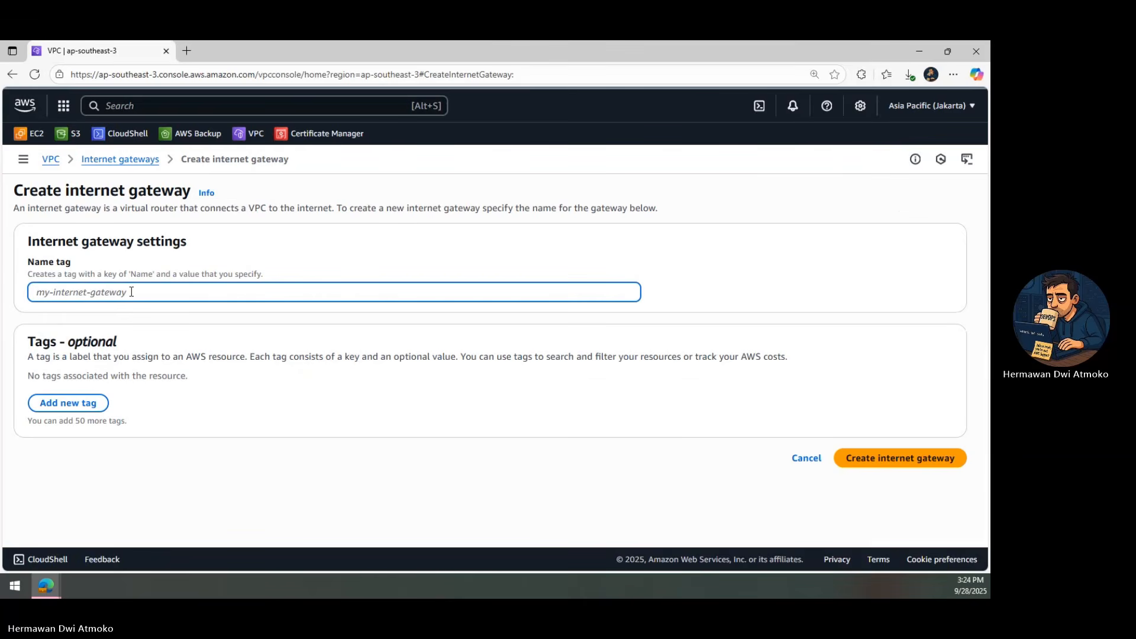
pyautogui.write('demo-IG')
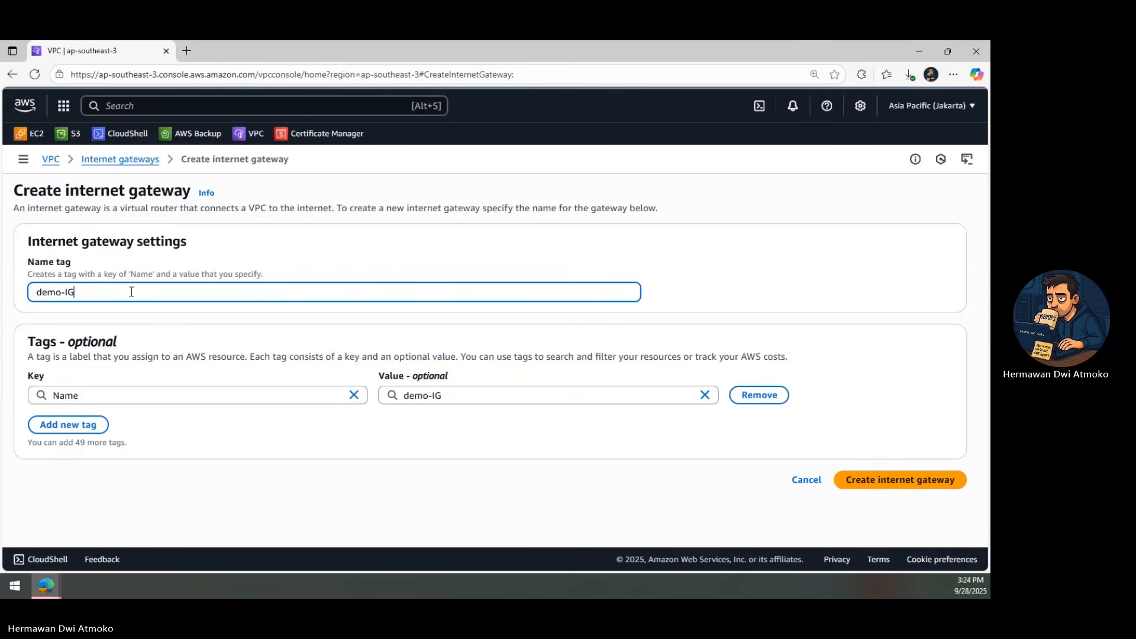
pyautogui.write('W')
pyautogui.click(856, 478)
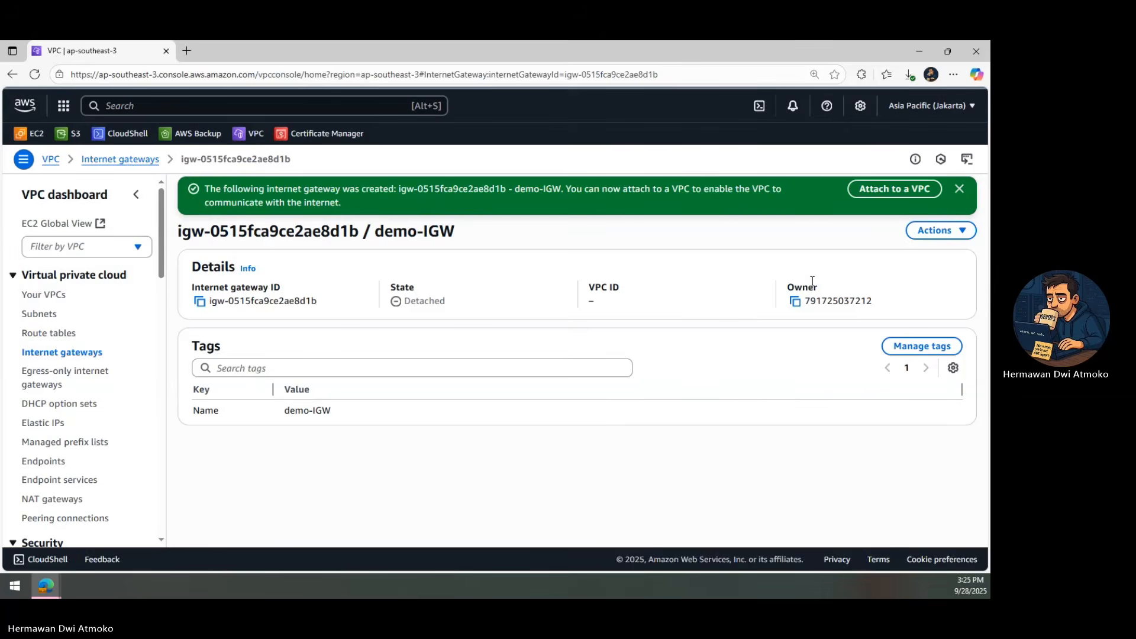
# - Attach the demo-IGW internet gateway to demo-VPC
pyautogui.click(878, 191)
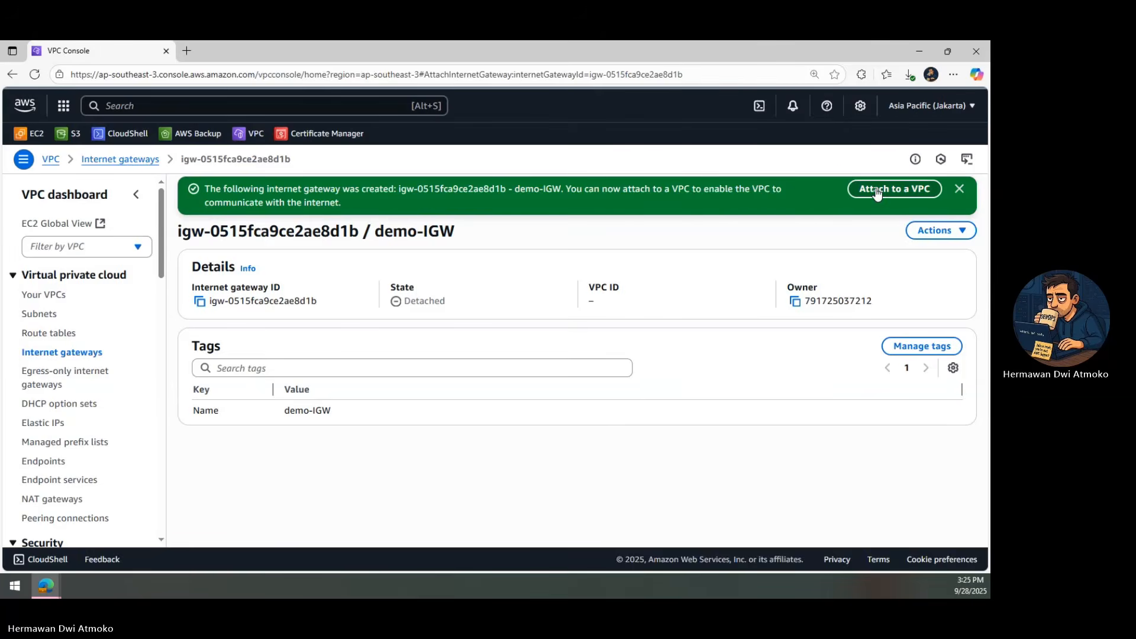
pyautogui.click(288, 320)
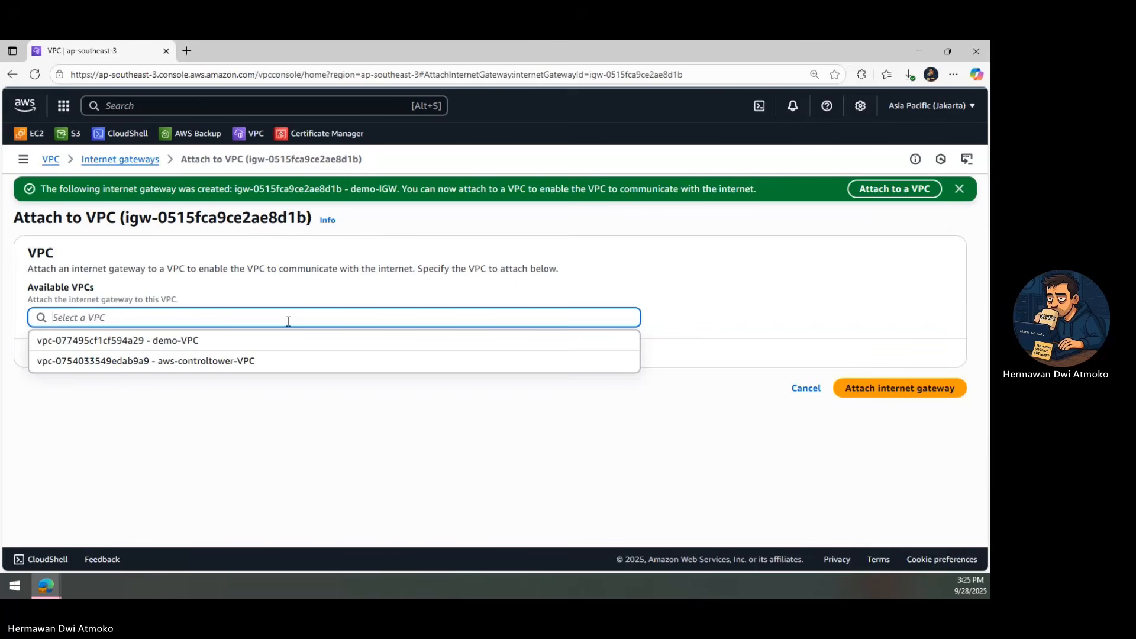
pyautogui.click(176, 342)
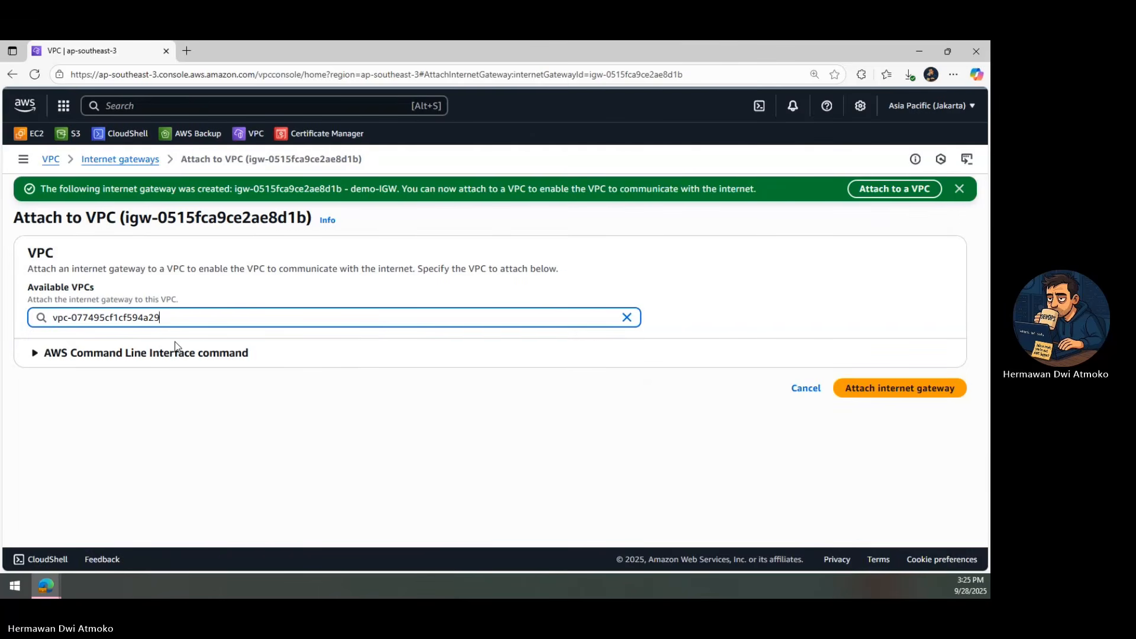
pyautogui.click(849, 388)
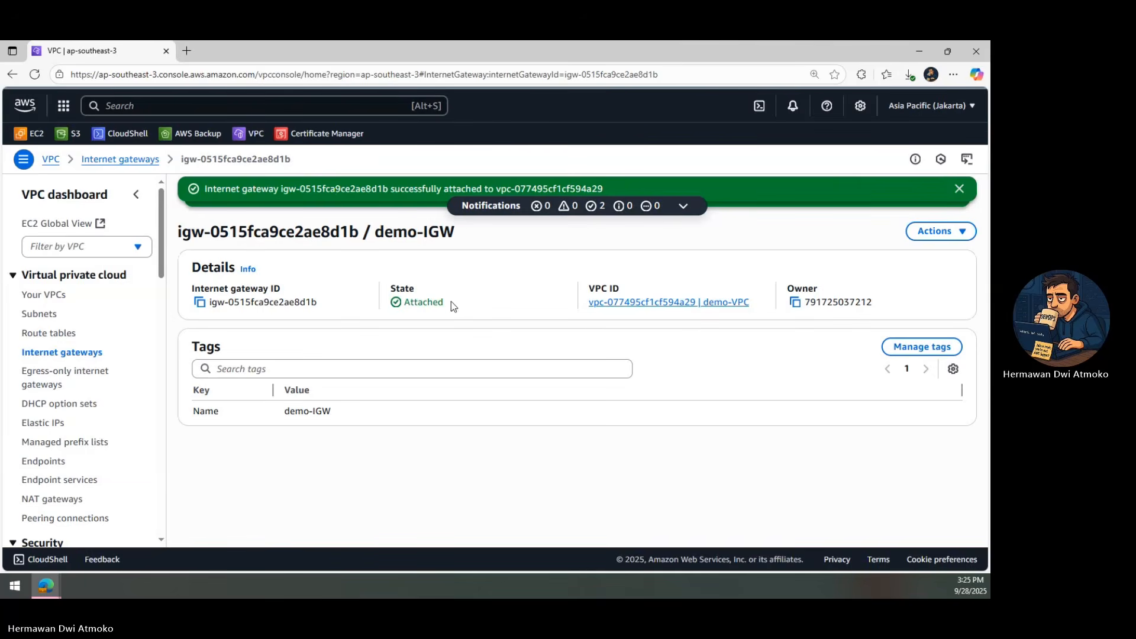
pyautogui.moveTo(445, 302); pyautogui.dragTo(407, 304)
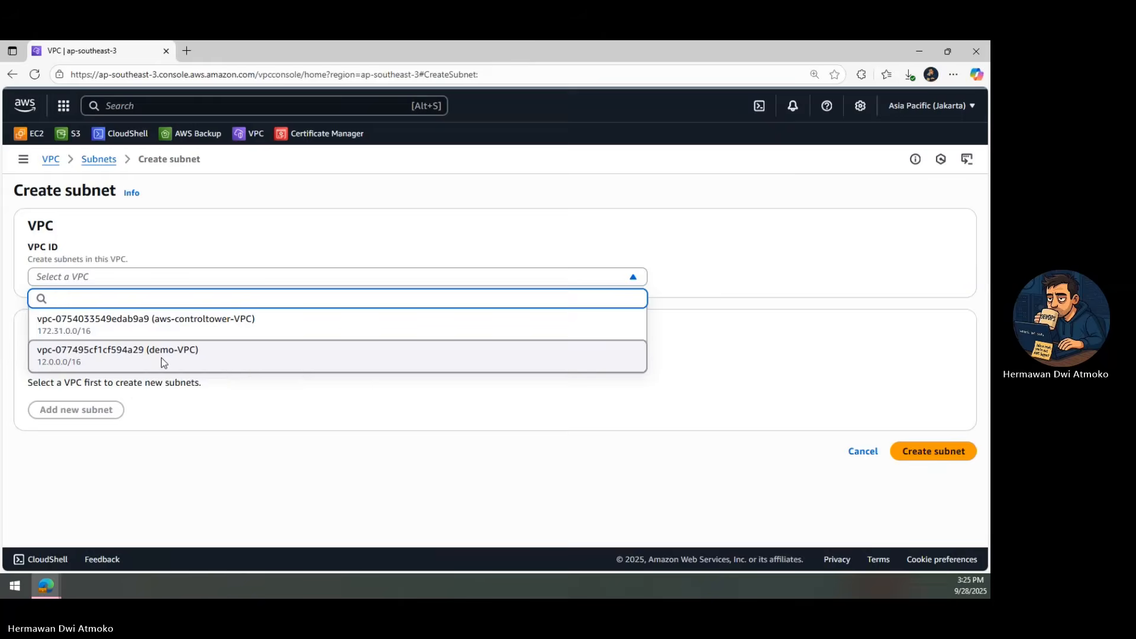
# - Choose demo-VPC as the VPC for the new subnet and name the subnet demo-subnet-1
pyautogui.click(160, 359)
pyautogui.scroll(-1, 164, 360)
pyautogui.scroll(-3, 164, 360)
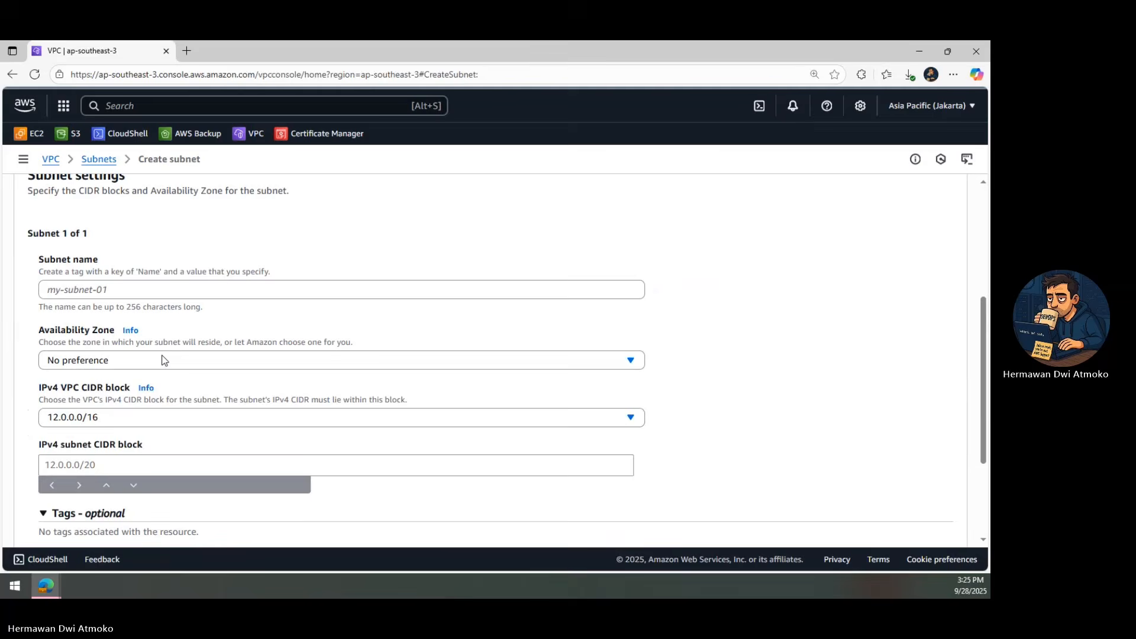
pyautogui.click(180, 285)
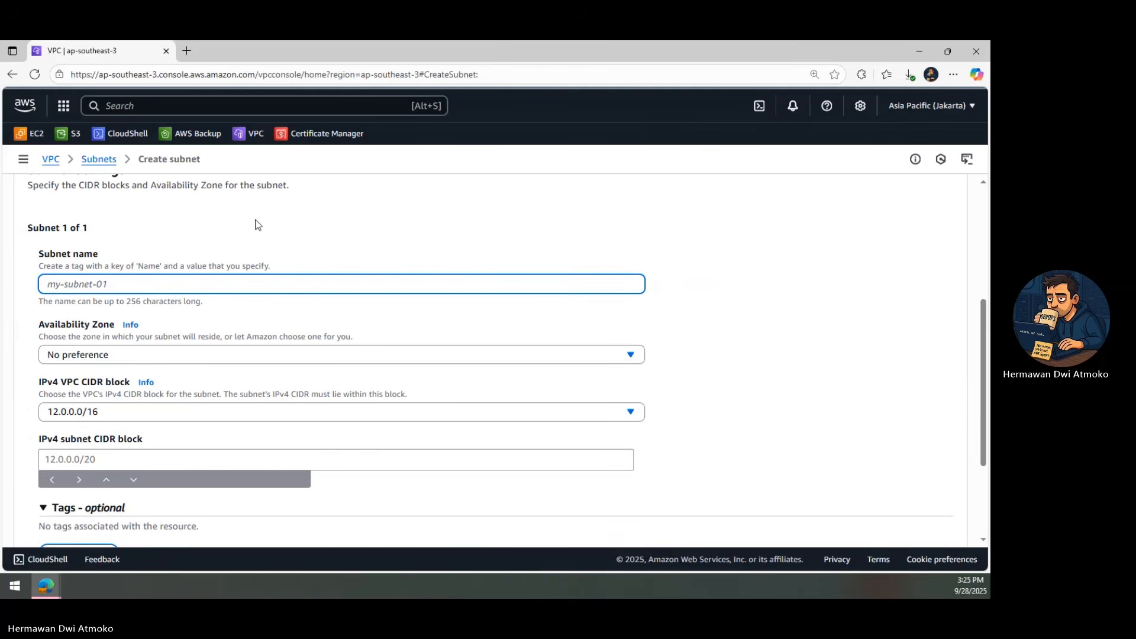
pyautogui.write('demo-subnet')
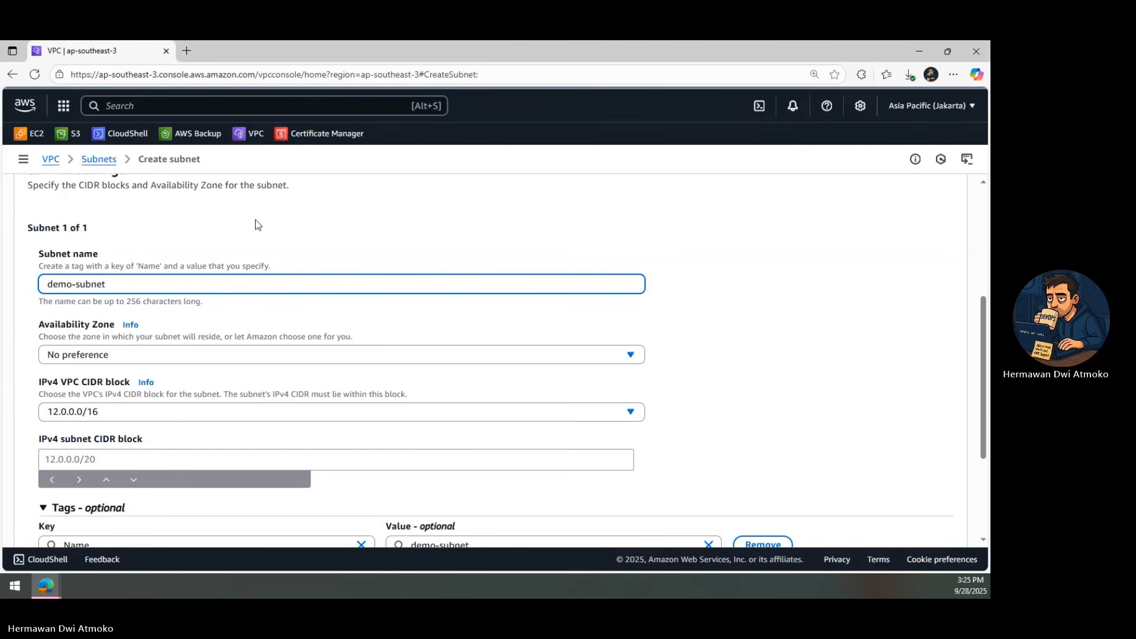
pyautogui.write('-1')
# - Set the subnet's availability zone to ap-southeast-3a and its IPv4 CIDR block to 12.0.1.0/24, and create the subnet
pyautogui.click(132, 353)
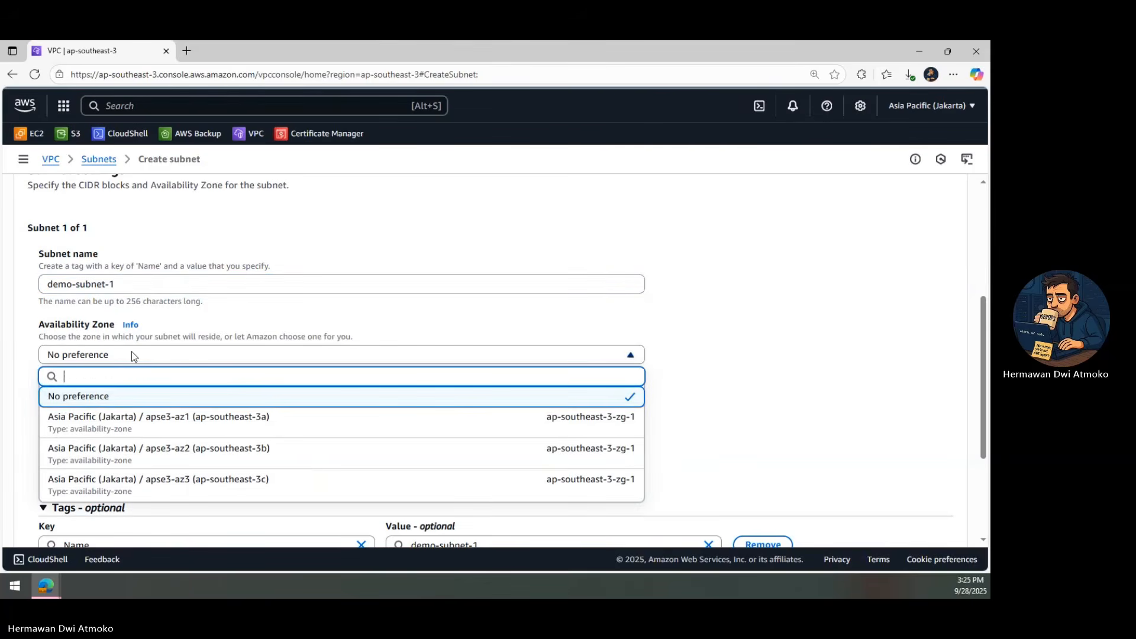
pyautogui.click(174, 423)
pyautogui.click(88, 459)
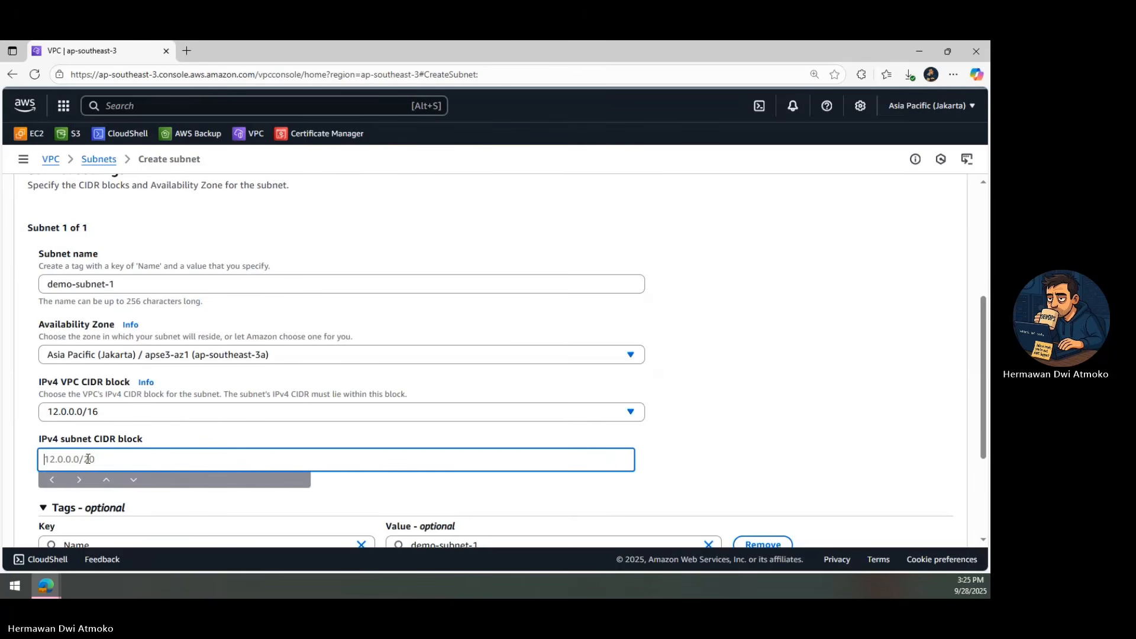
pyautogui.write('12.0.1.0/24')
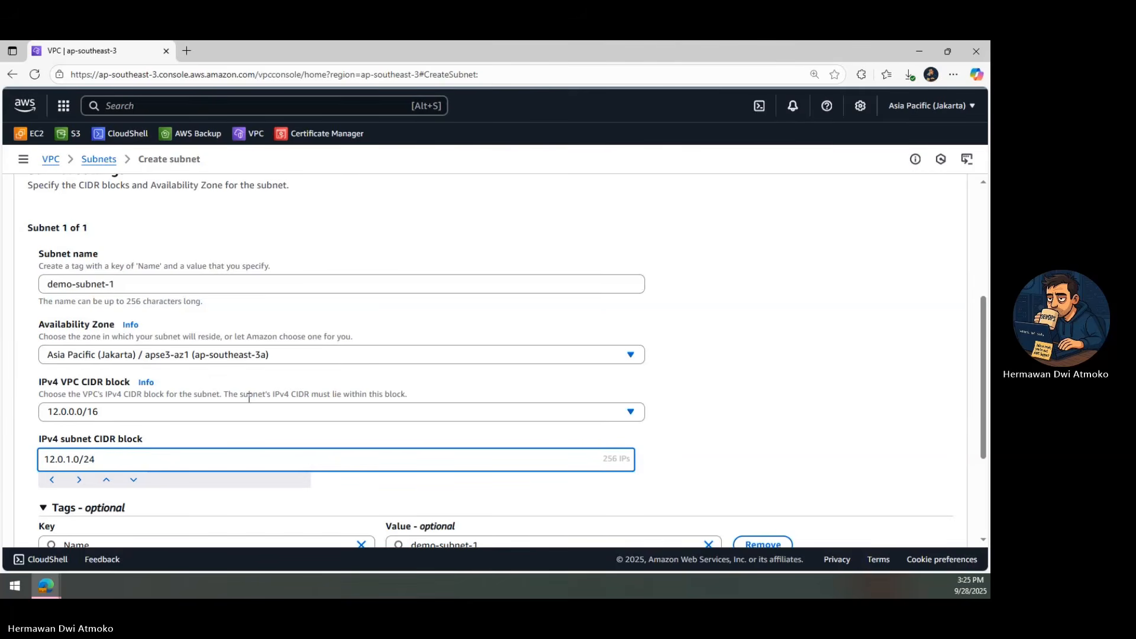
pyautogui.scroll(-3, 248, 398)
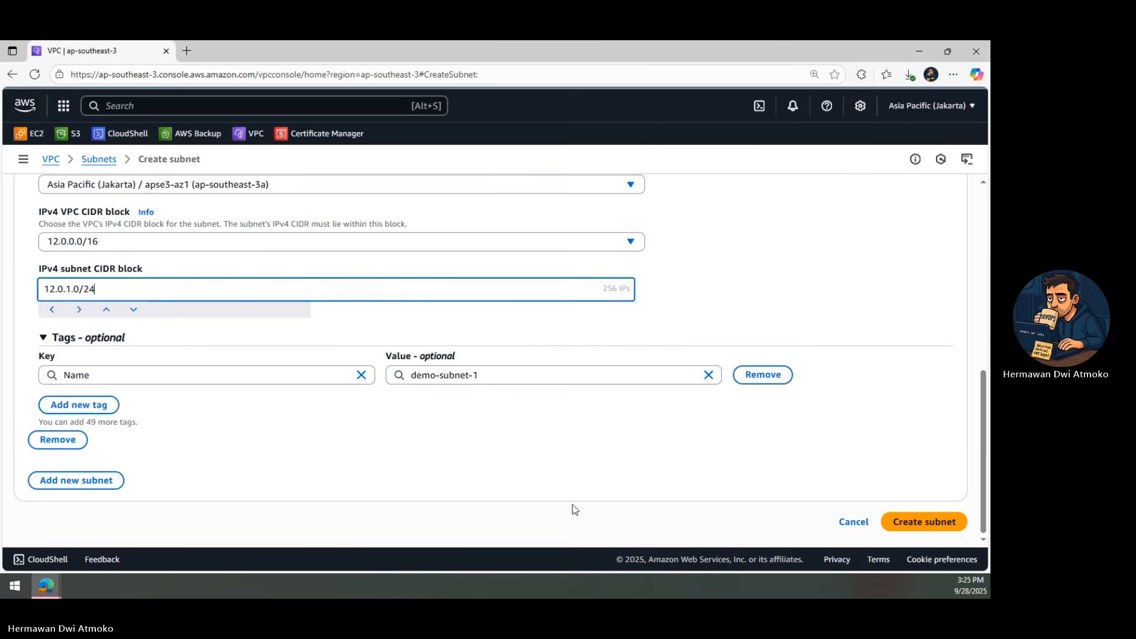
pyautogui.click(929, 522)
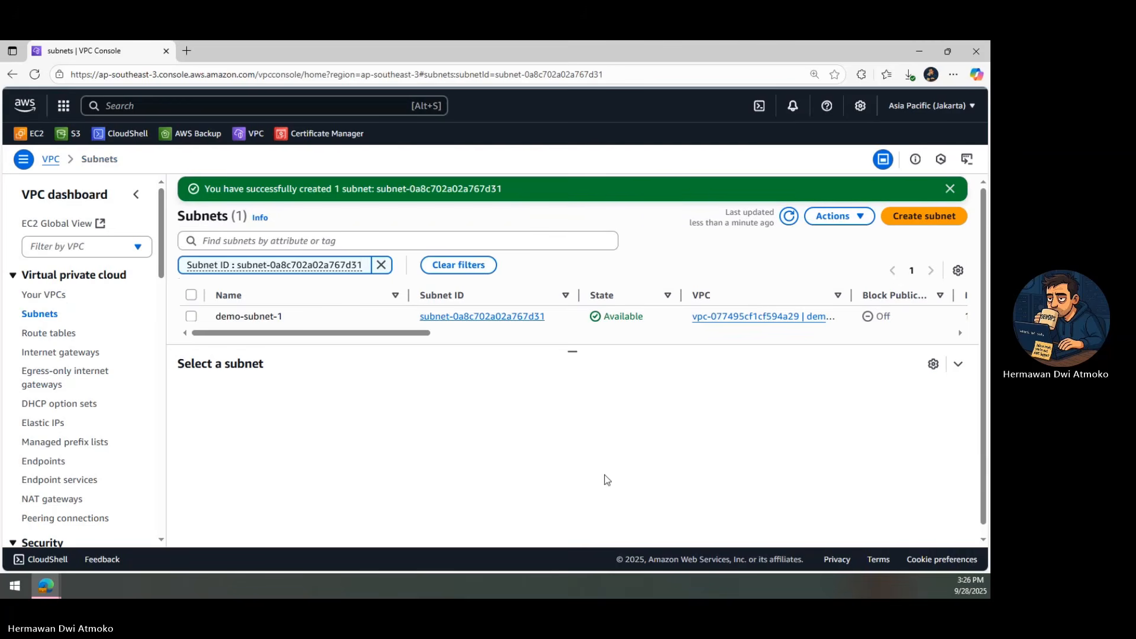
# - Create a route table named demo-RT in demo-VPC
pyautogui.click(65, 342)
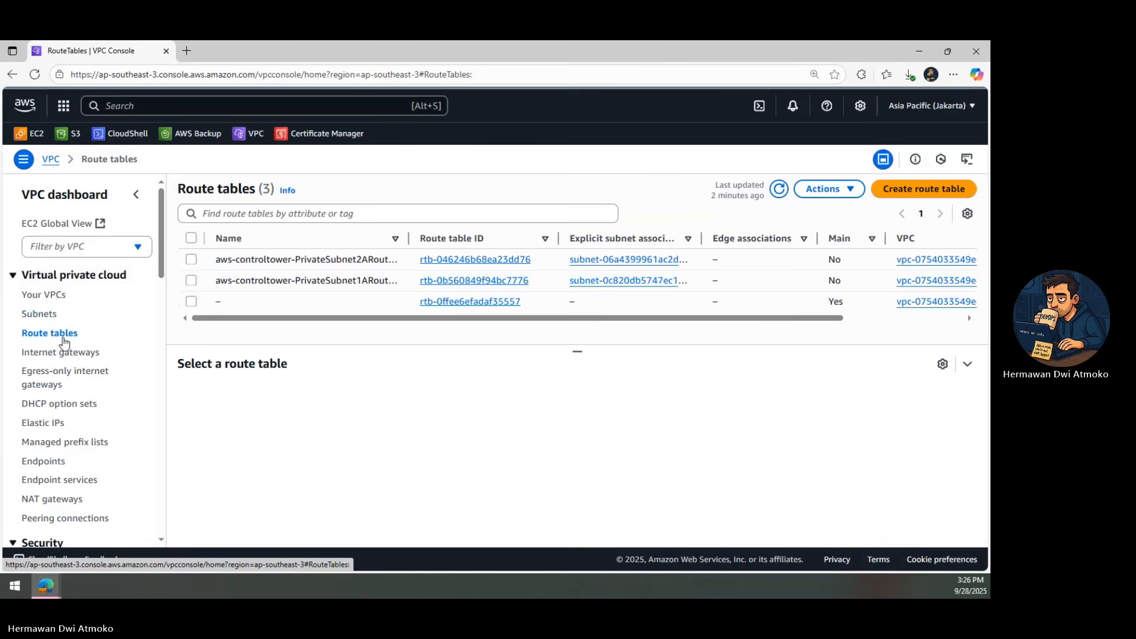
pyautogui.click(875, 200)
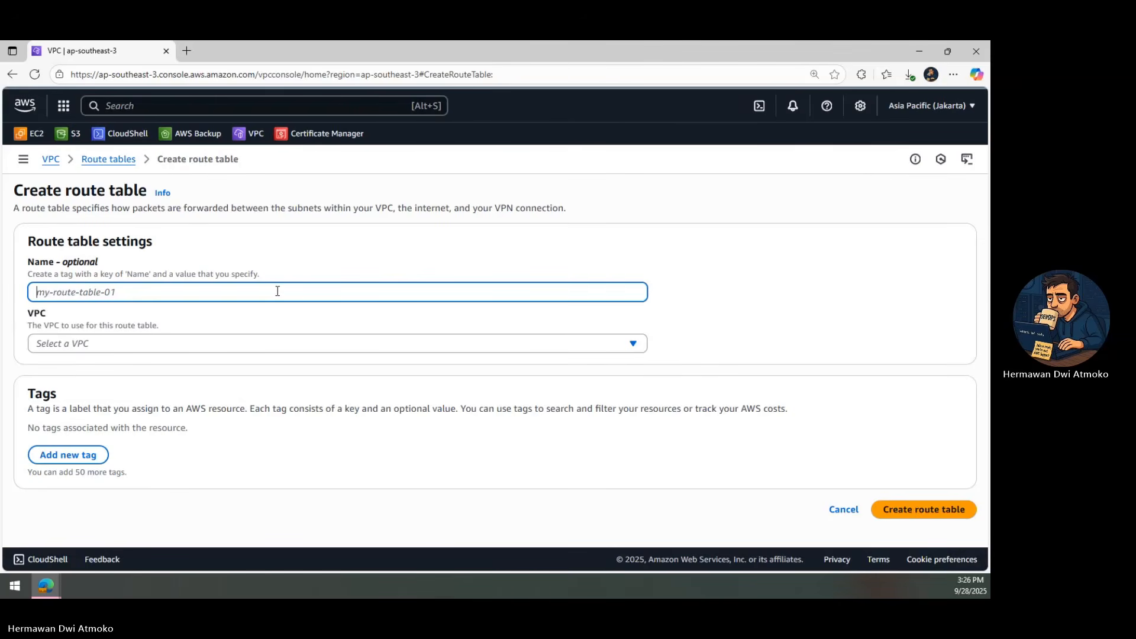
pyautogui.write('de')
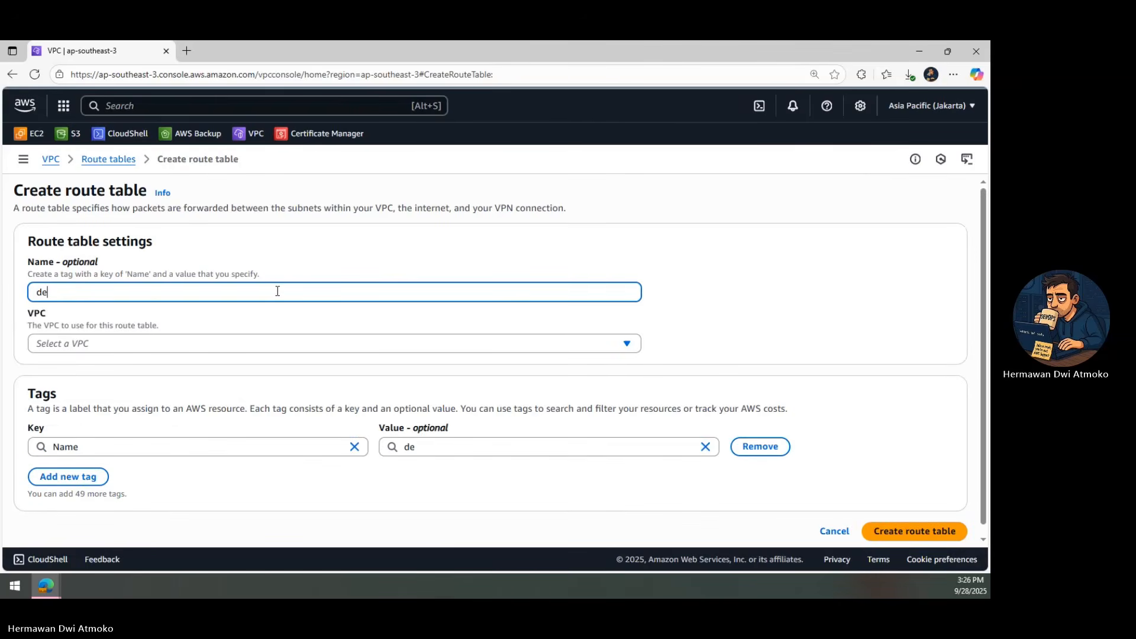
pyautogui.write('mo-RT')
pyautogui.click(262, 342)
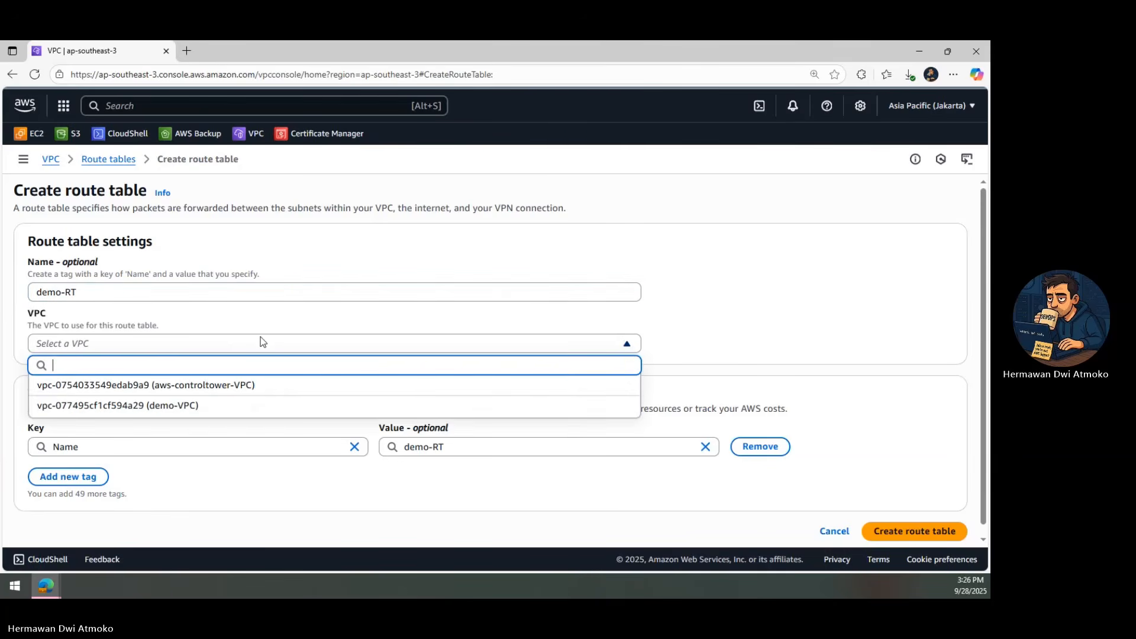
pyautogui.click(172, 411)
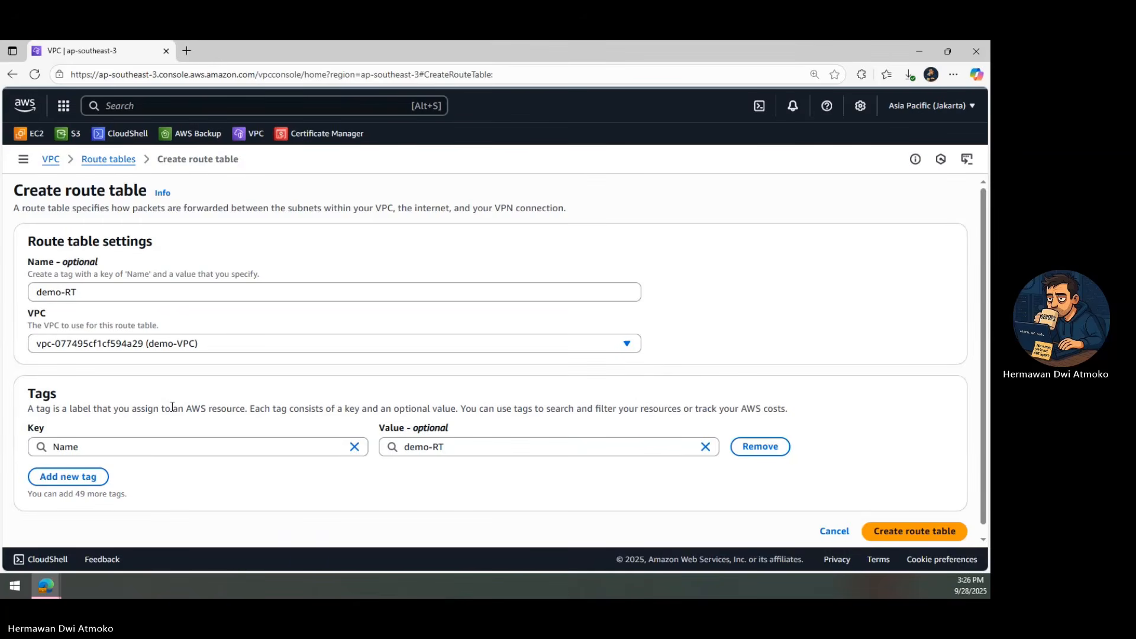
pyautogui.click(873, 533)
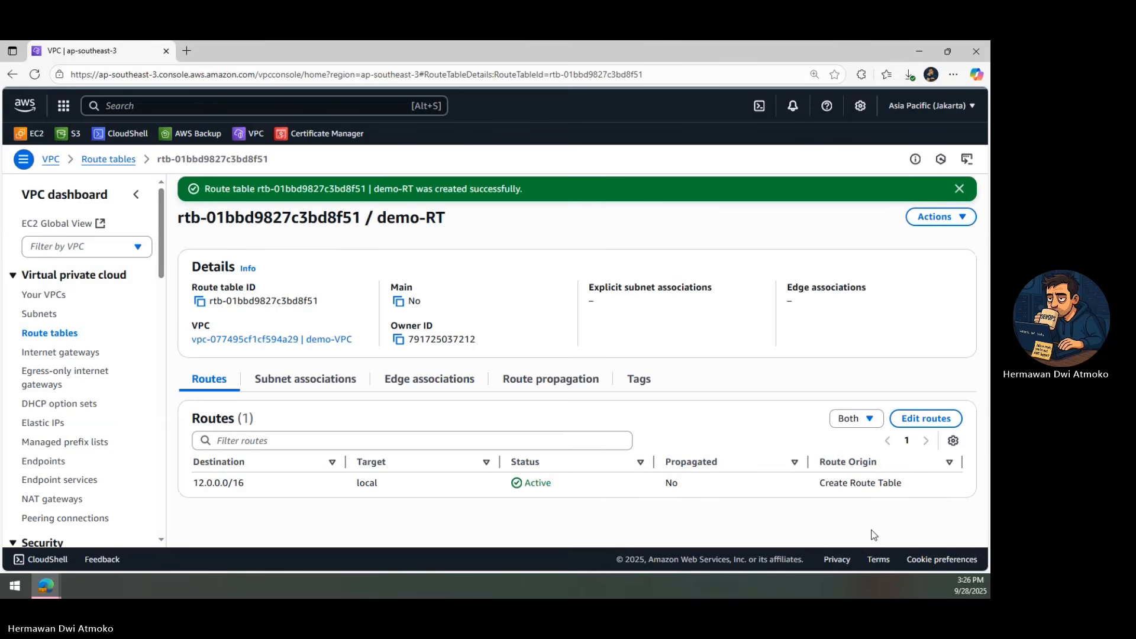
# - Associate demo-subnet-1 with the demo-RT route table and save the association
pyautogui.click(325, 381)
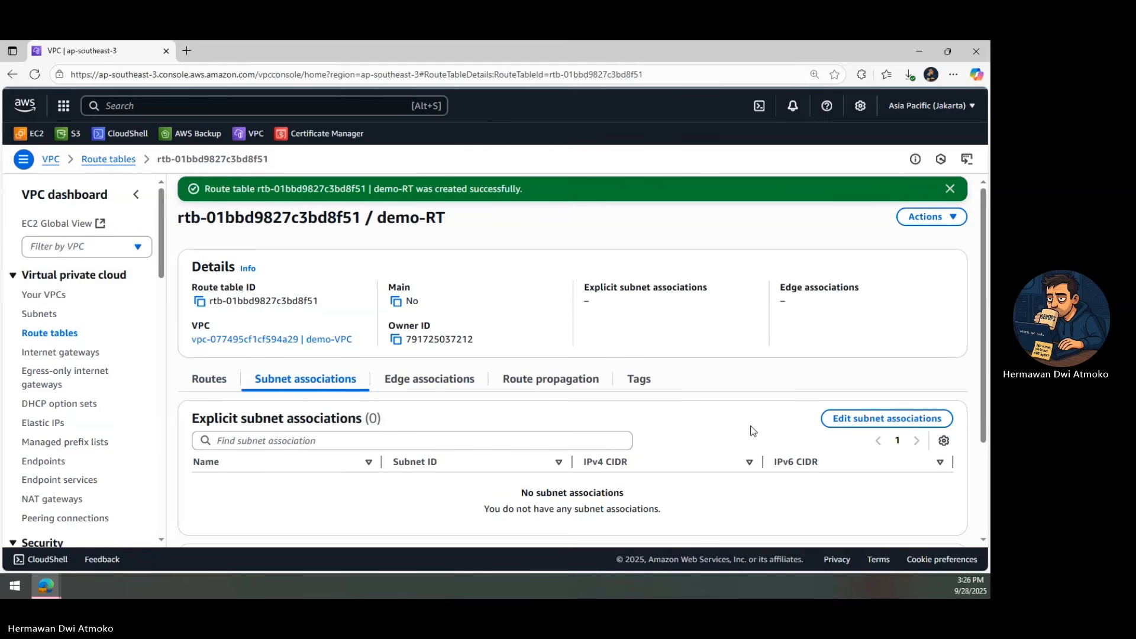
pyautogui.click(837, 421)
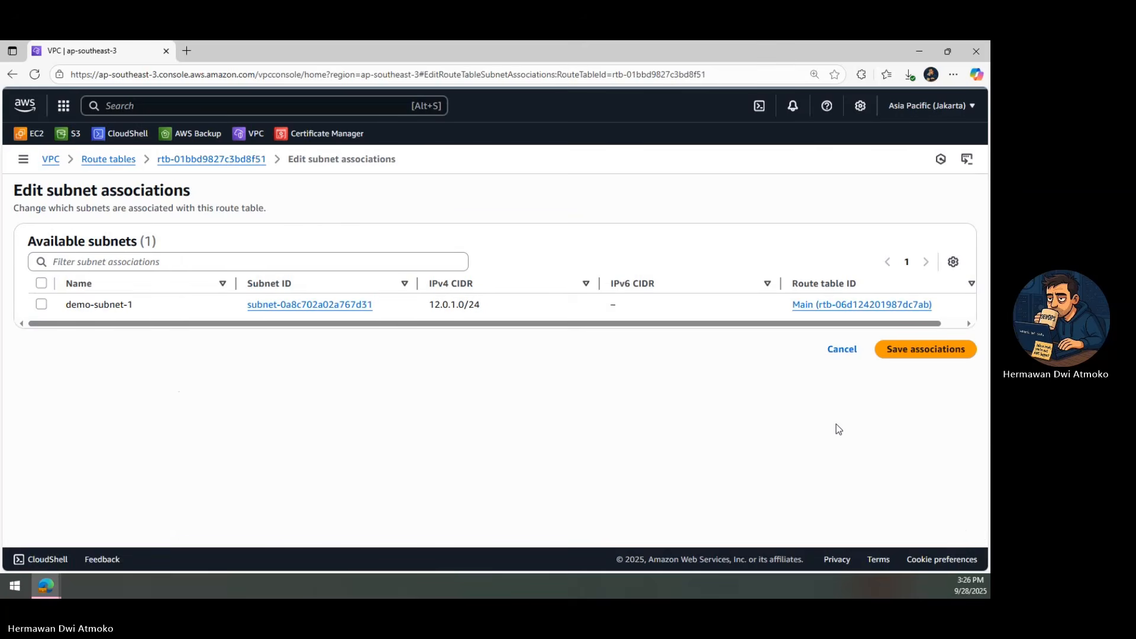
pyautogui.click(41, 305)
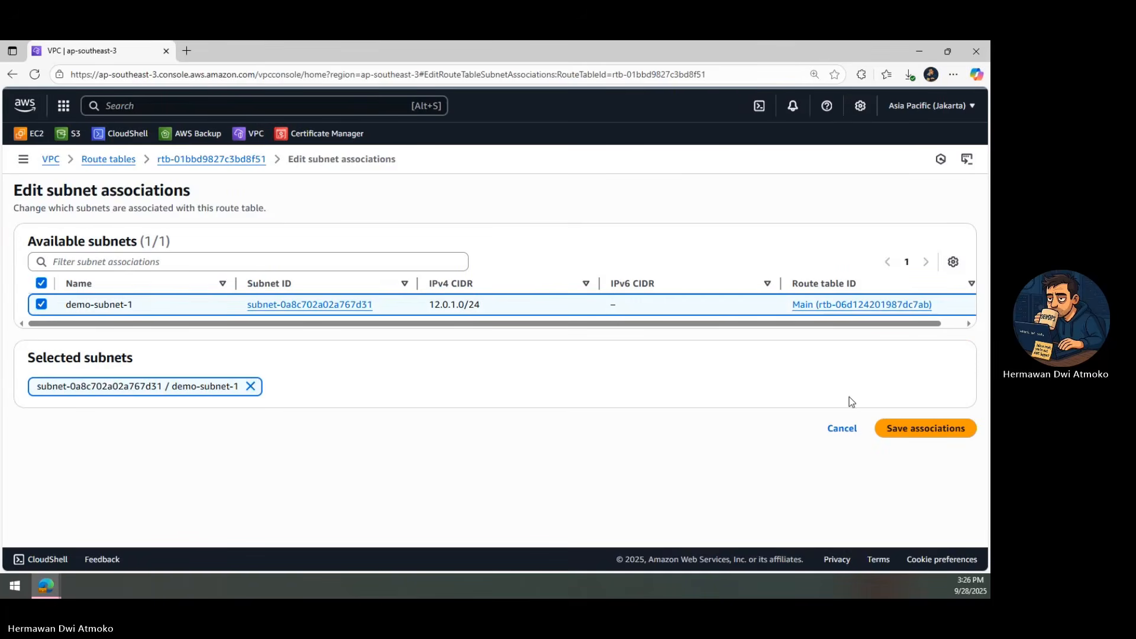
pyautogui.click(894, 430)
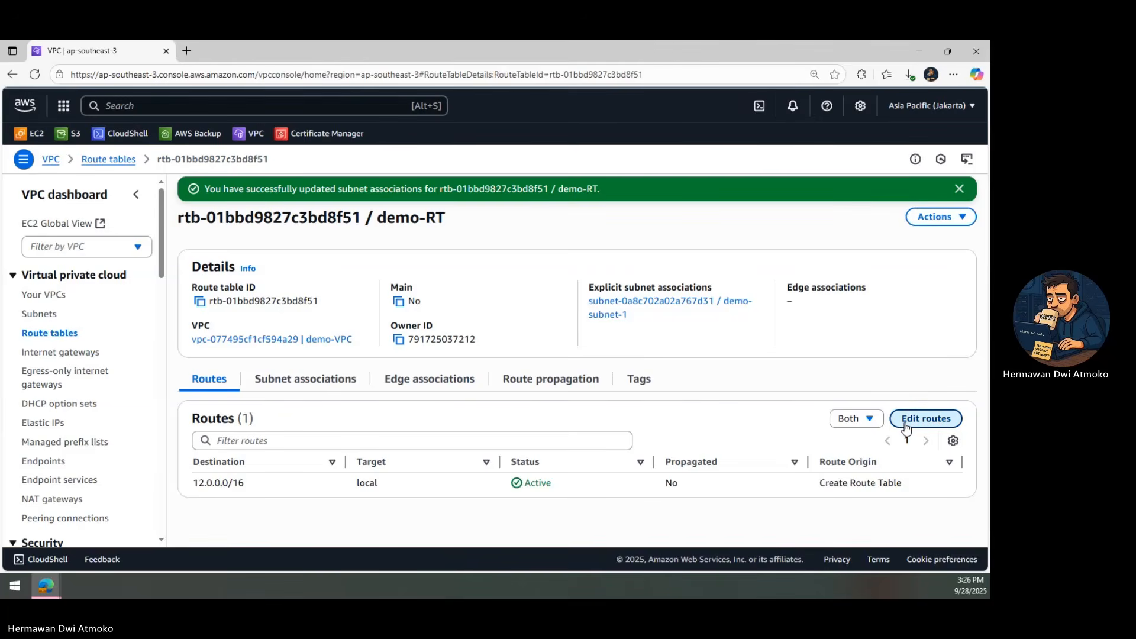
# - Add a route in demo-RT for destination 0.0.0.0/0 that targets the demo-IGW internet gateway, and save the changes
pyautogui.click(905, 421)
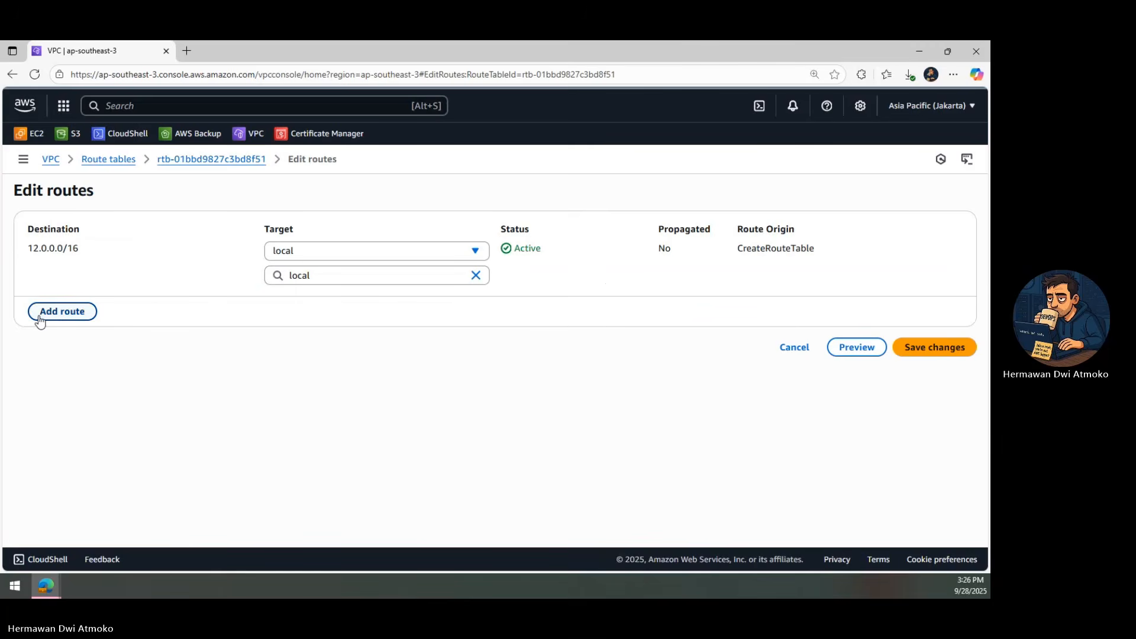
pyautogui.click(40, 314)
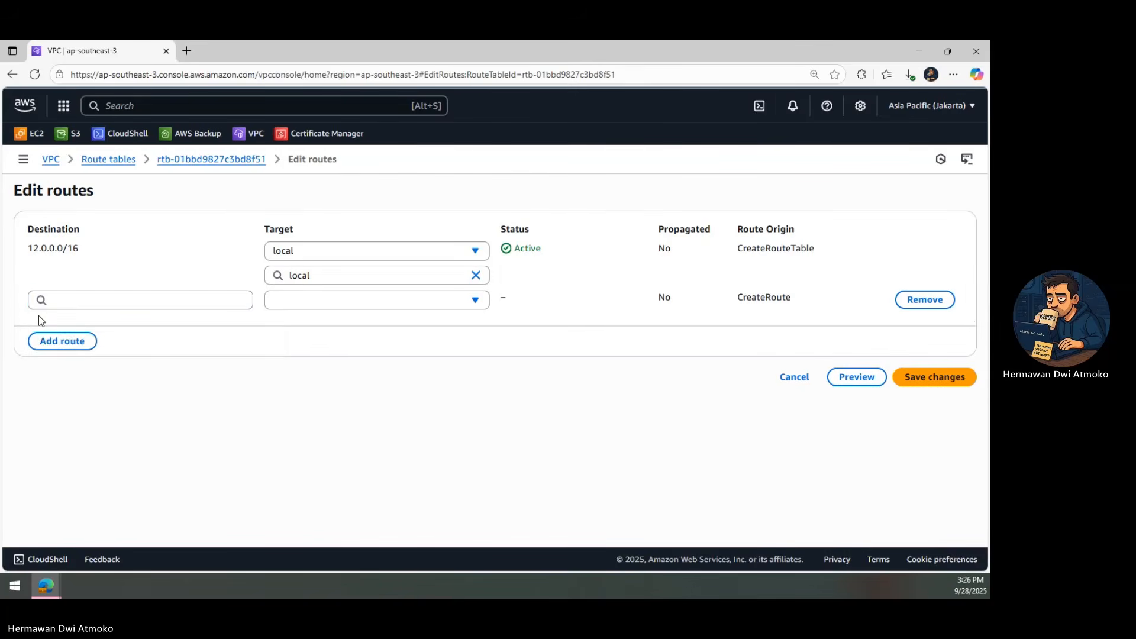
pyautogui.click(89, 300)
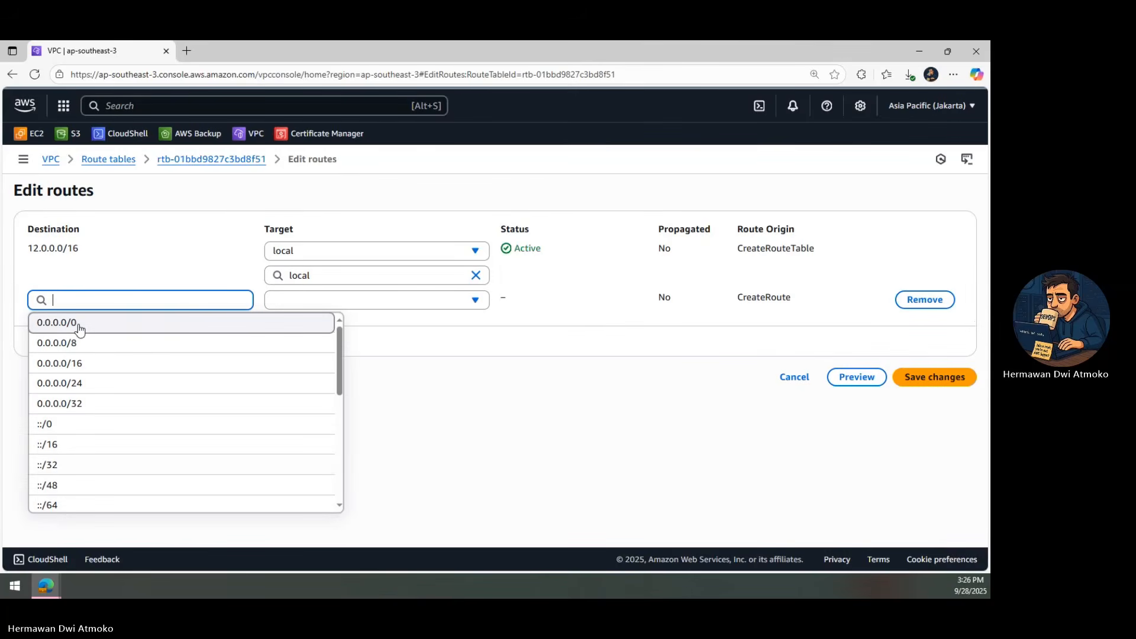
pyautogui.click(81, 325)
pyautogui.click(289, 303)
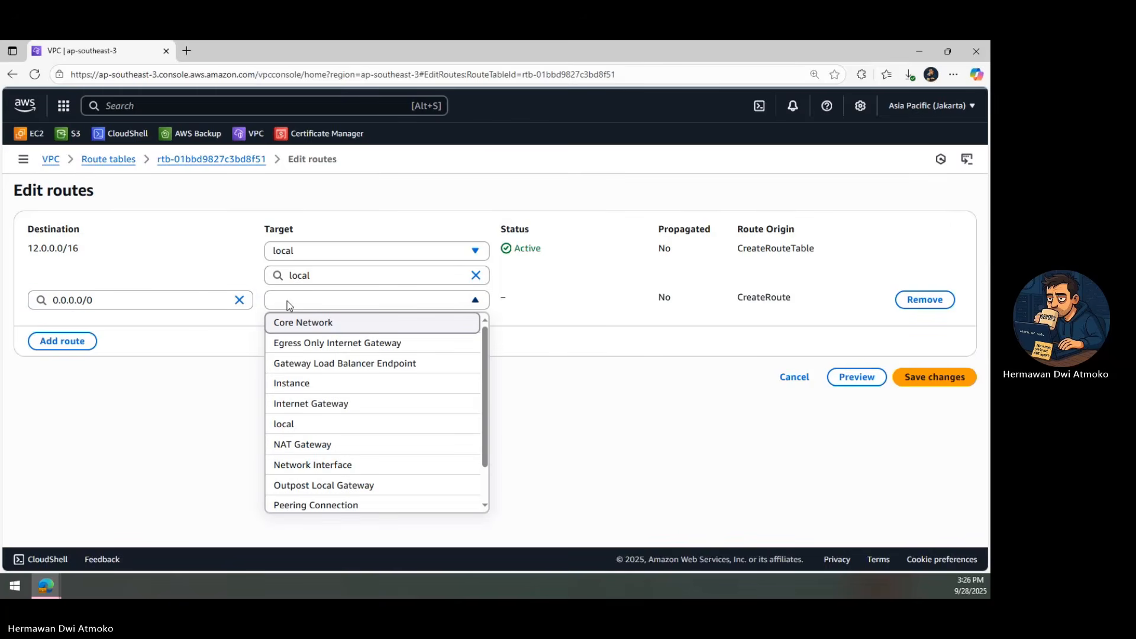
pyautogui.click(296, 404)
pyautogui.click(358, 324)
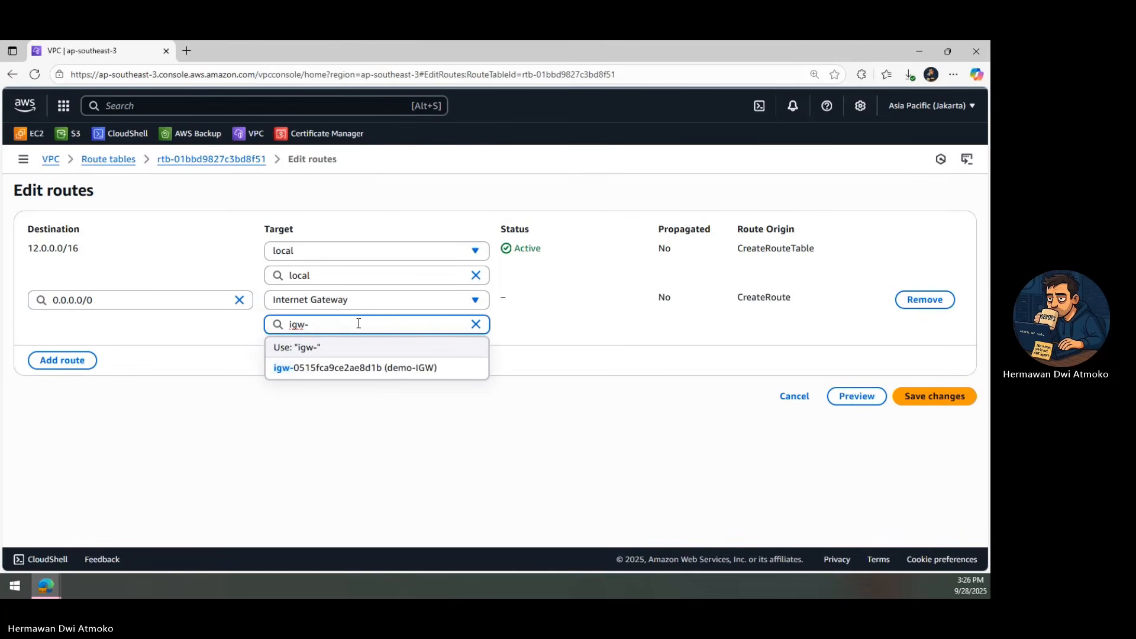
pyautogui.click(407, 369)
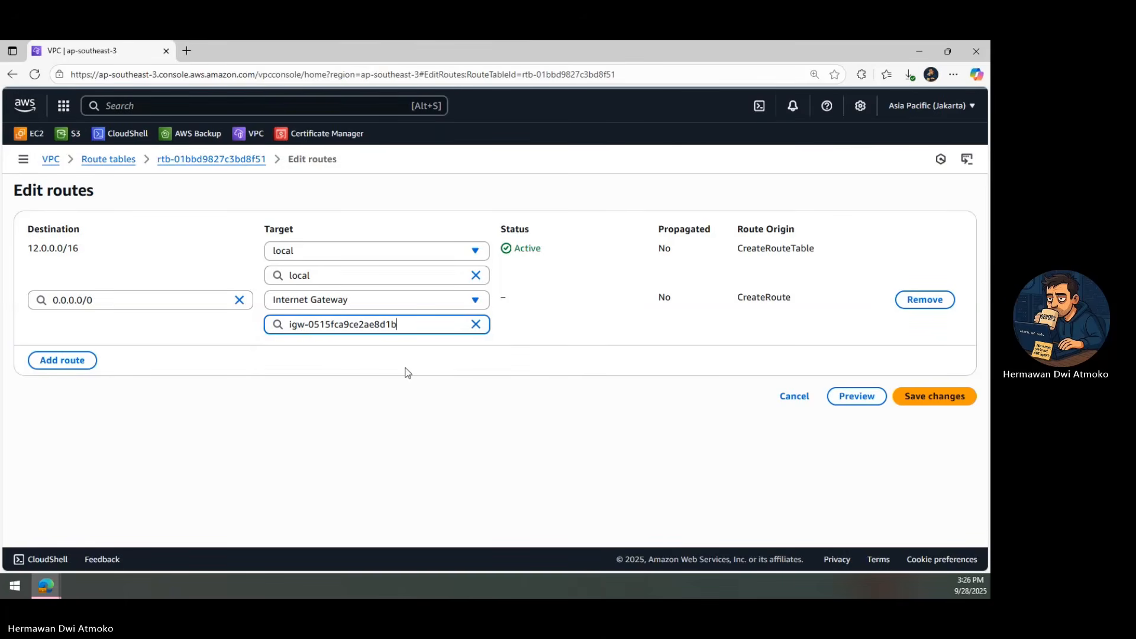
pyautogui.click(916, 403)
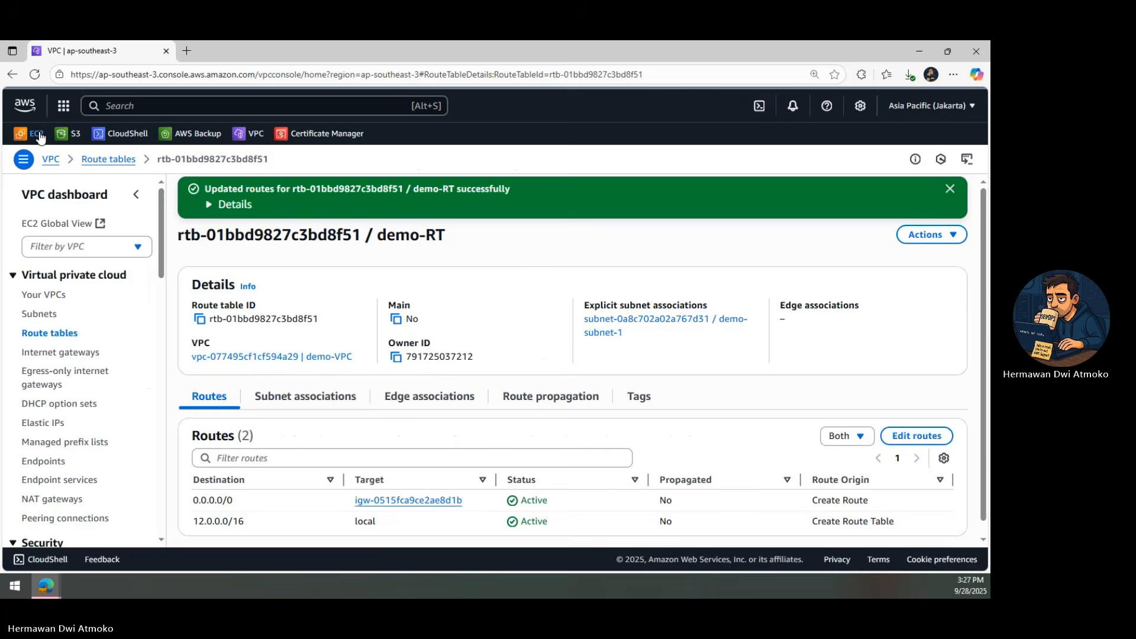
# - Open the EC2 instances page in a new browser tab and start launching an instance named ec2-bhagaskaralabs
pyautogui.rightClick(42, 137)
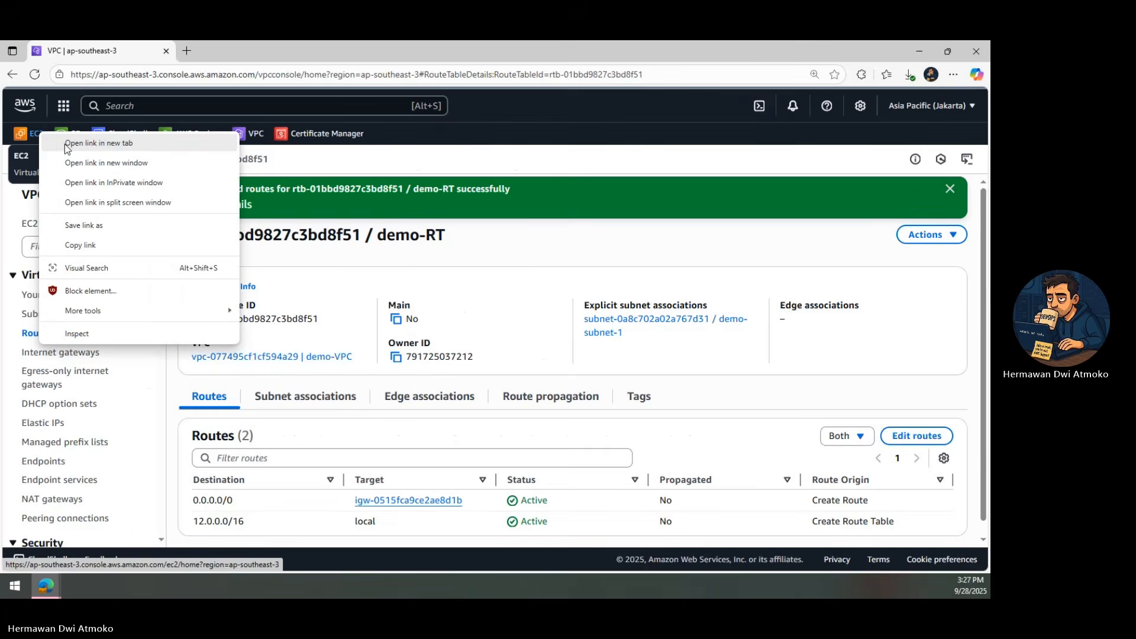
pyautogui.click(64, 144)
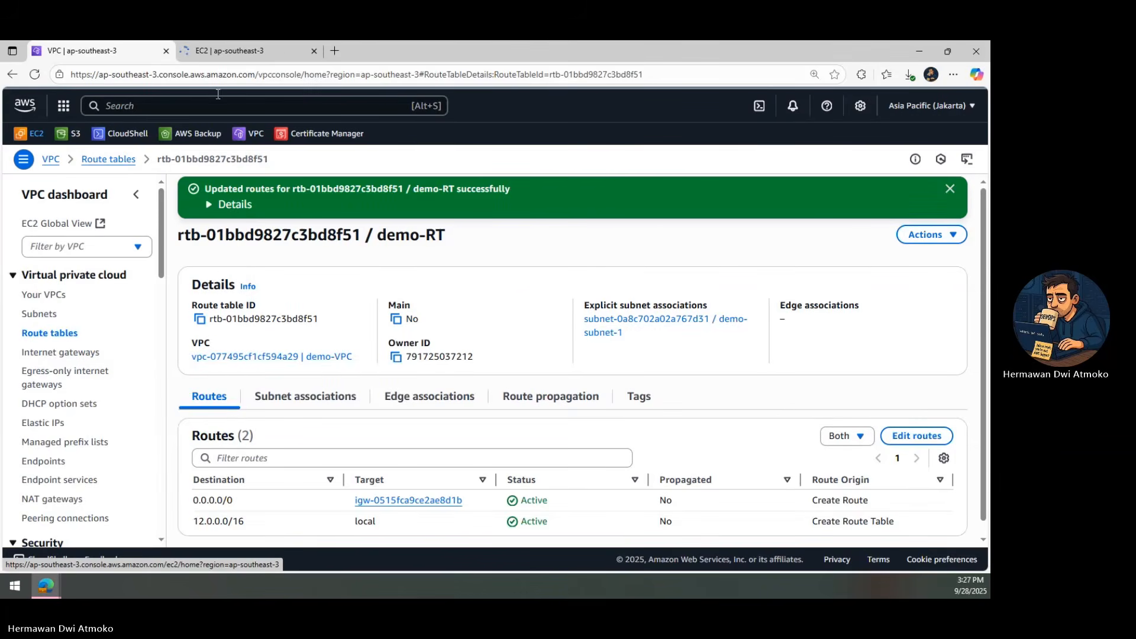
pyautogui.click(230, 57)
pyautogui.click(41, 284)
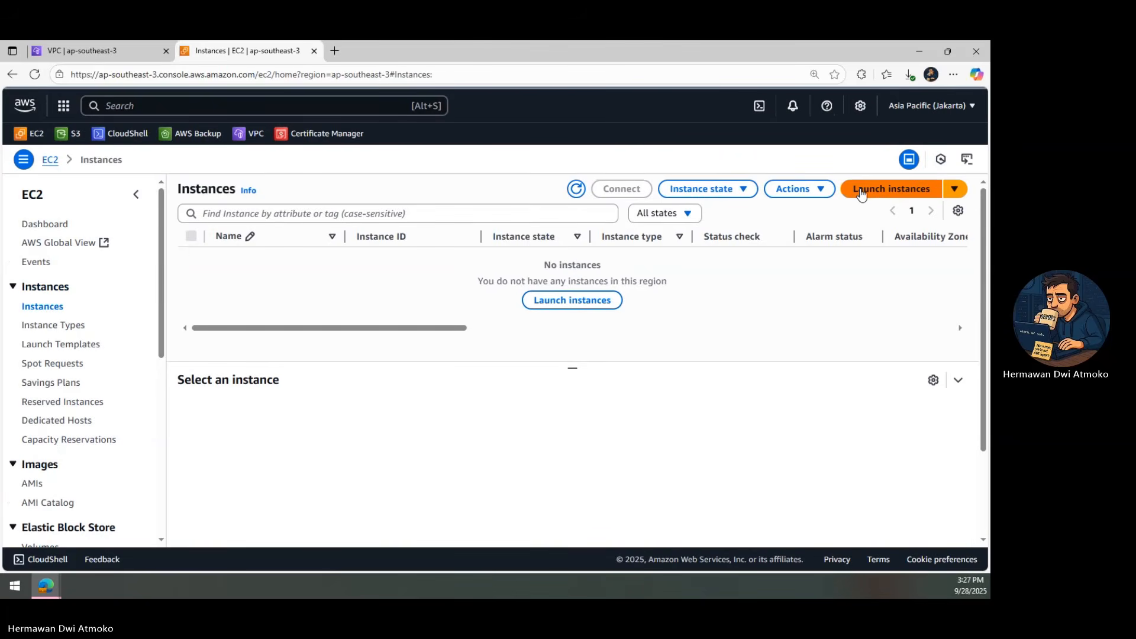
pyautogui.click(861, 191)
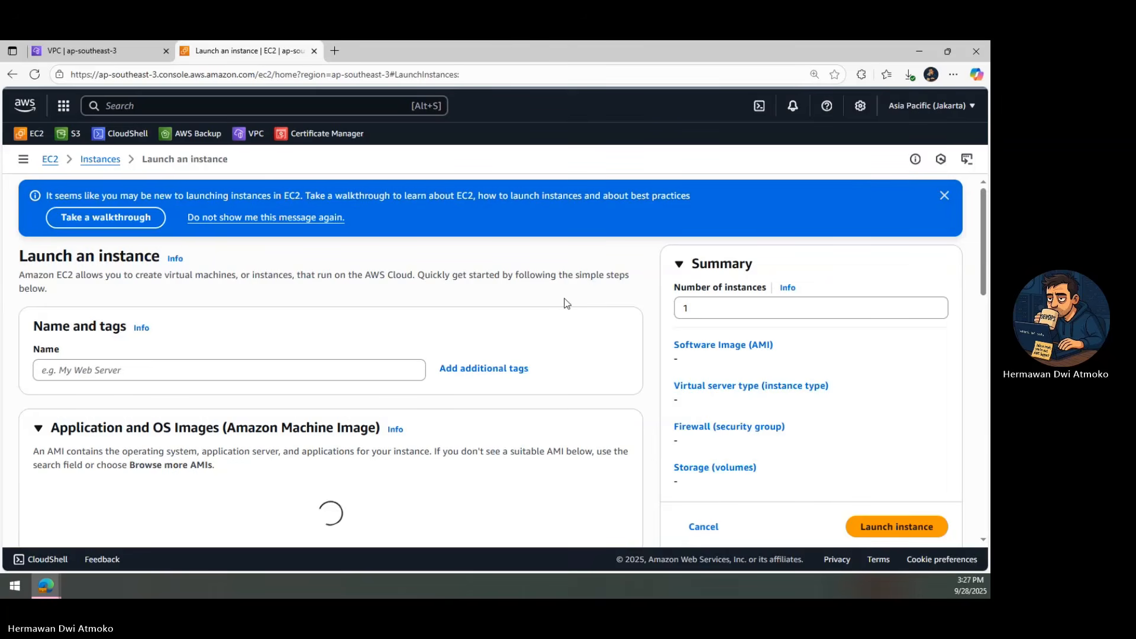
pyautogui.click(144, 364)
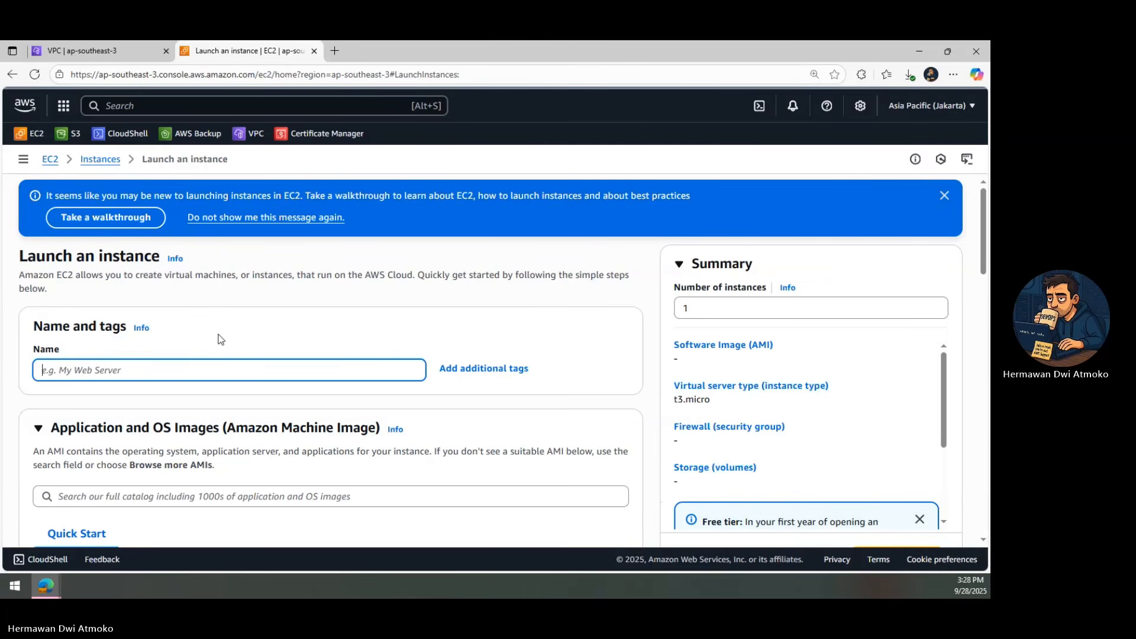
pyautogui.write('ec2-bhagask')
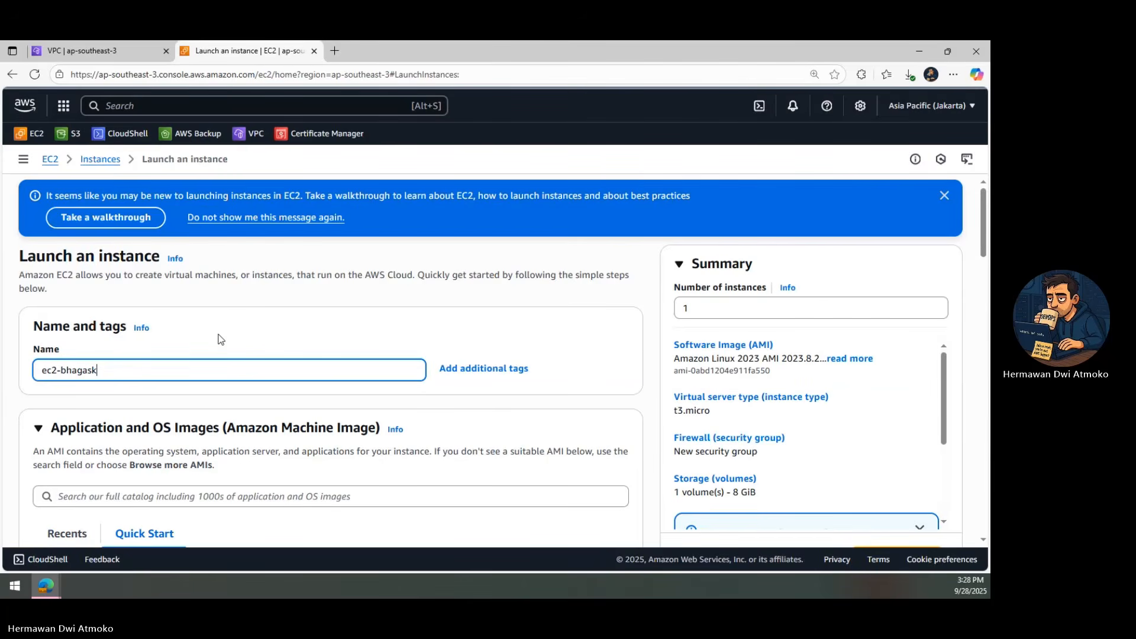
pyautogui.write('aralabs')
# - Keep the Amazon Linux image and t3.micro instance type, and choose demokey as the instance's key pair
pyautogui.scroll(-3, 220, 338)
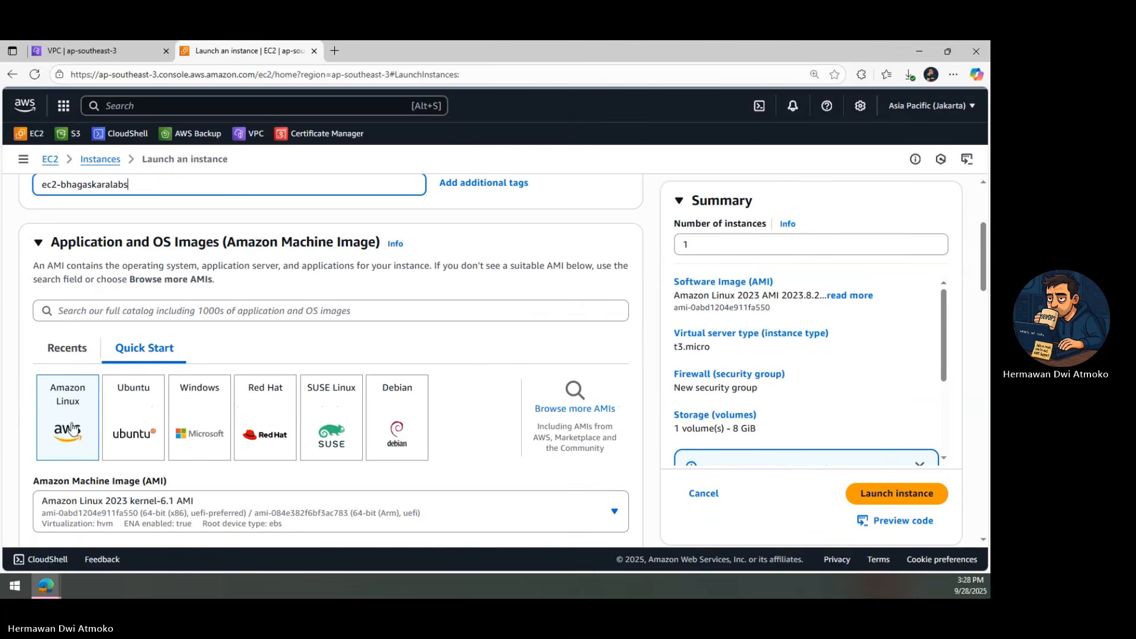
pyautogui.scroll(-2, 73, 426)
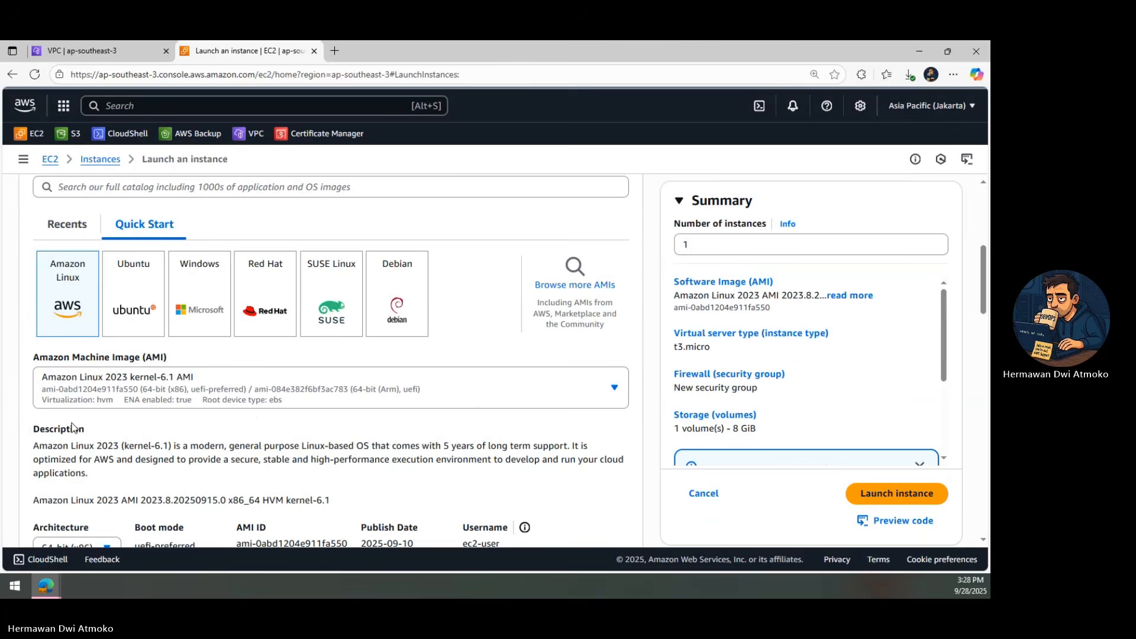
pyautogui.scroll(-3, 72, 427)
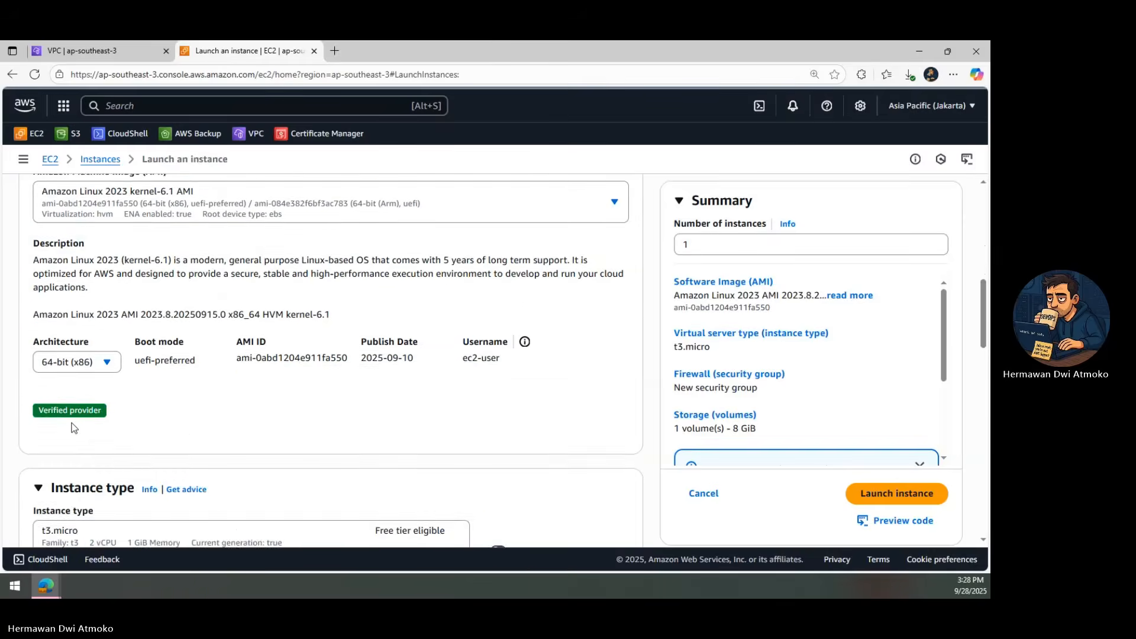
pyautogui.scroll(-5, 74, 427)
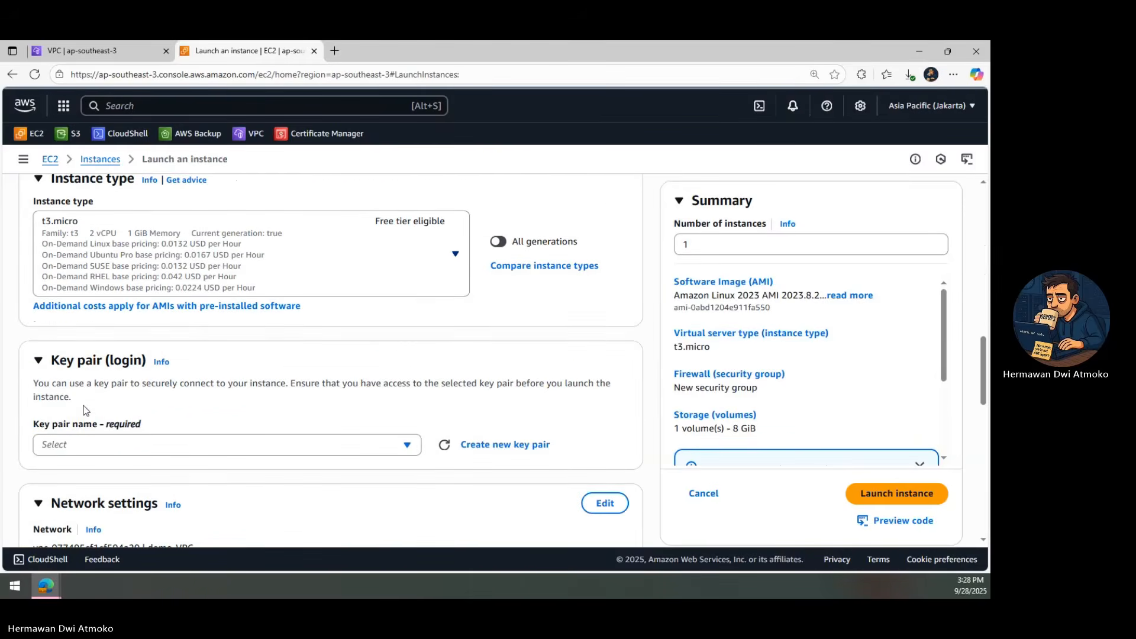
pyautogui.scroll(-1, 82, 409)
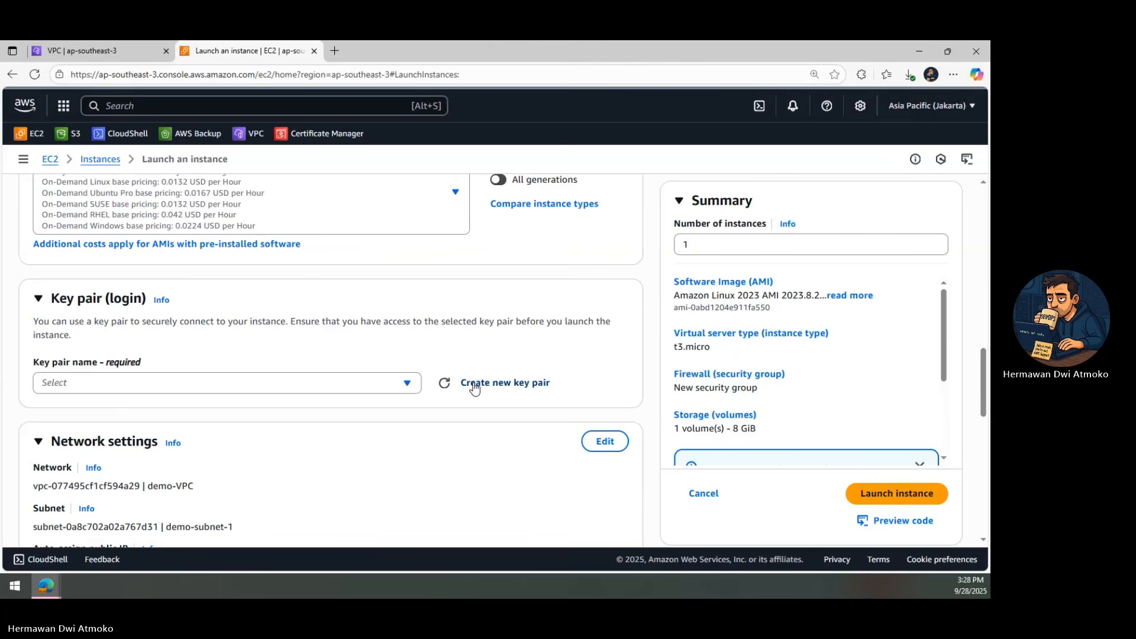
pyautogui.click(415, 388)
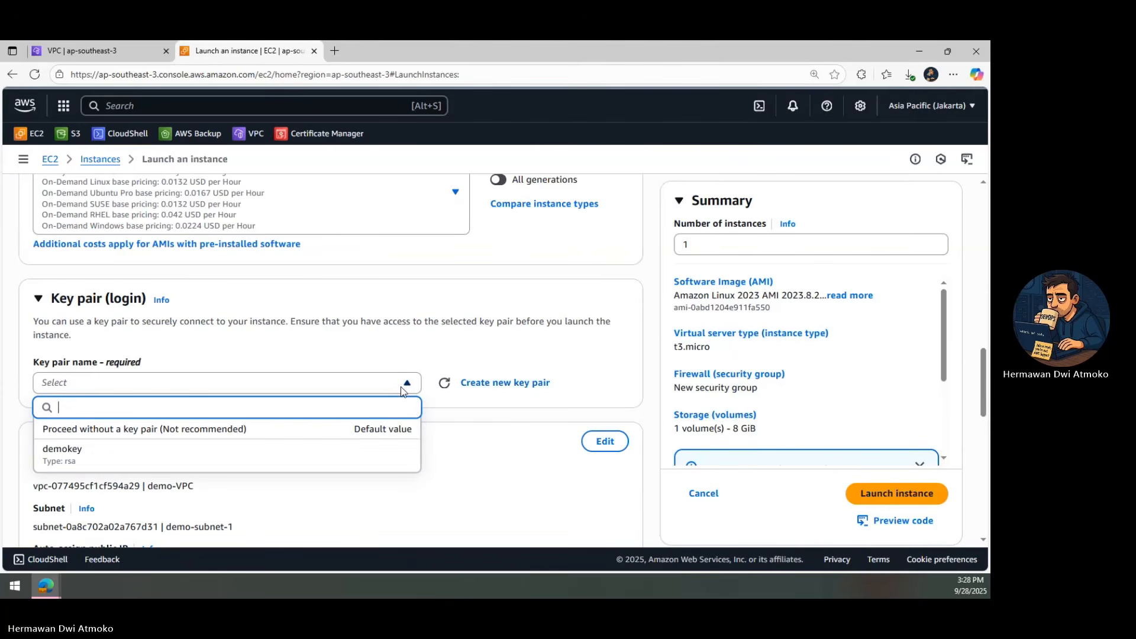
pyautogui.click(158, 466)
# - Edit the instance's network settings to use demo-VPC and demo-subnet-1, with auto-assign public IP enabled
pyautogui.scroll(-3, 287, 426)
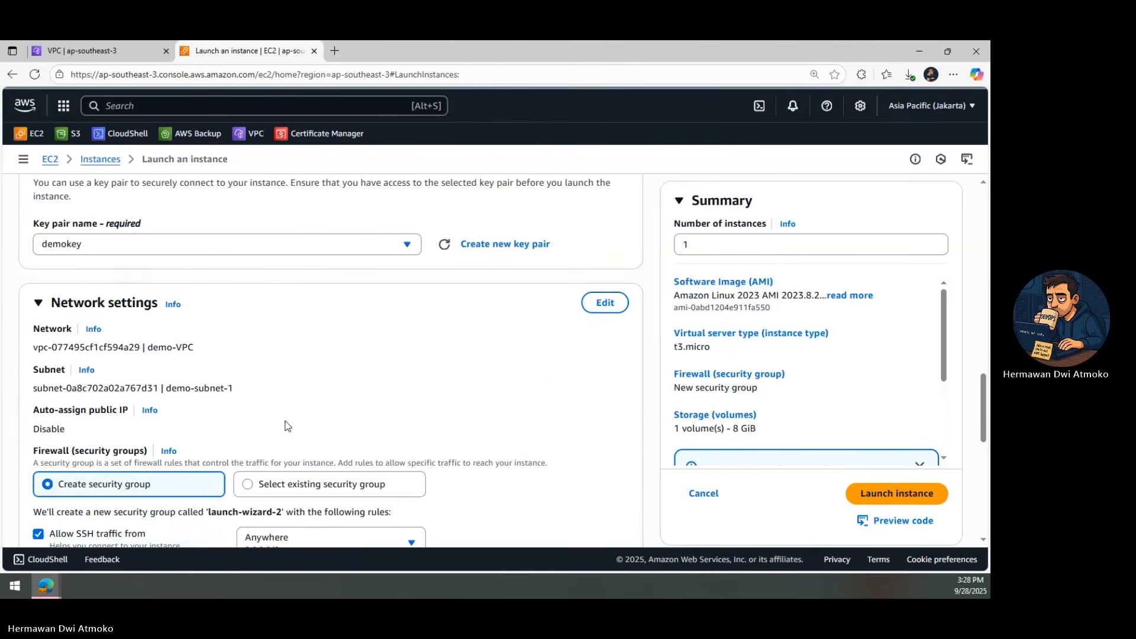
pyautogui.click(604, 256)
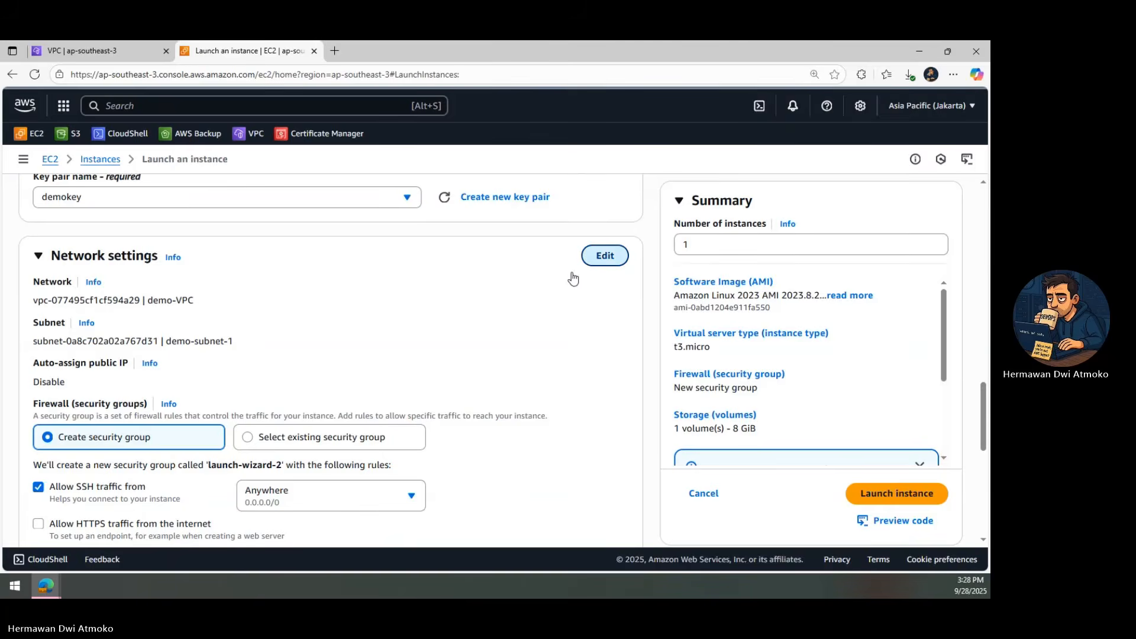
pyautogui.click(248, 318)
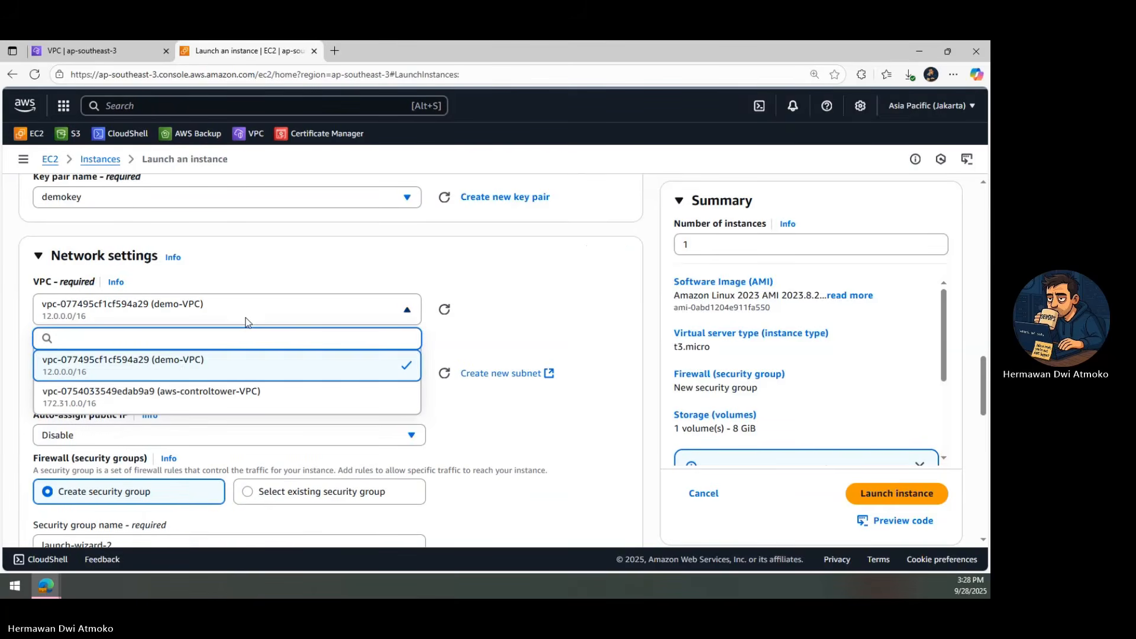
pyautogui.click(173, 374)
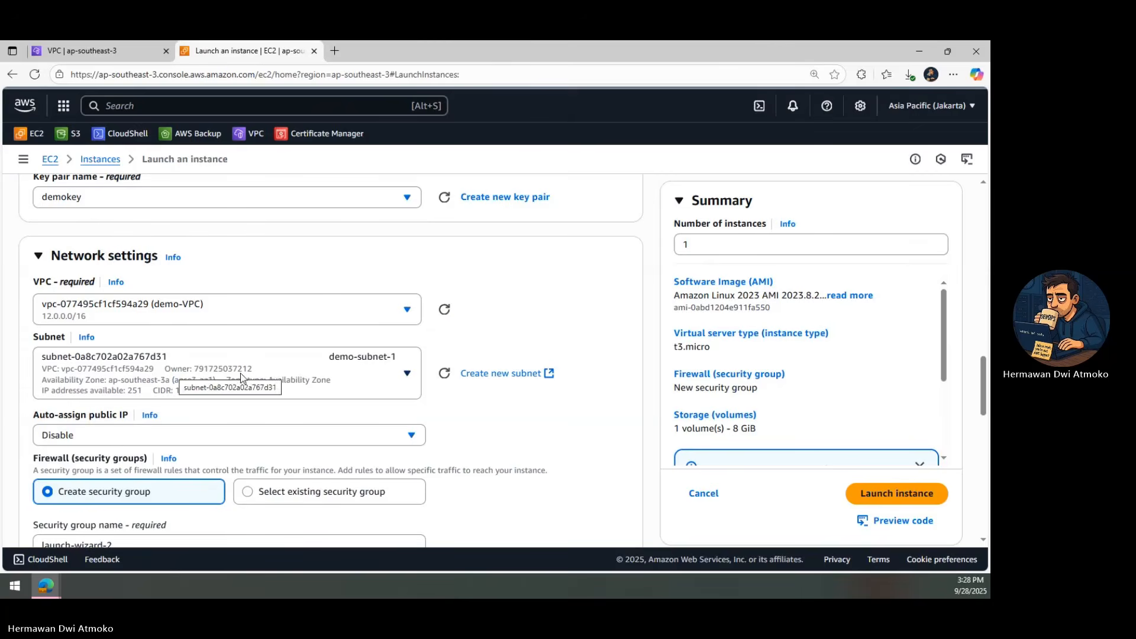
pyautogui.click(294, 378)
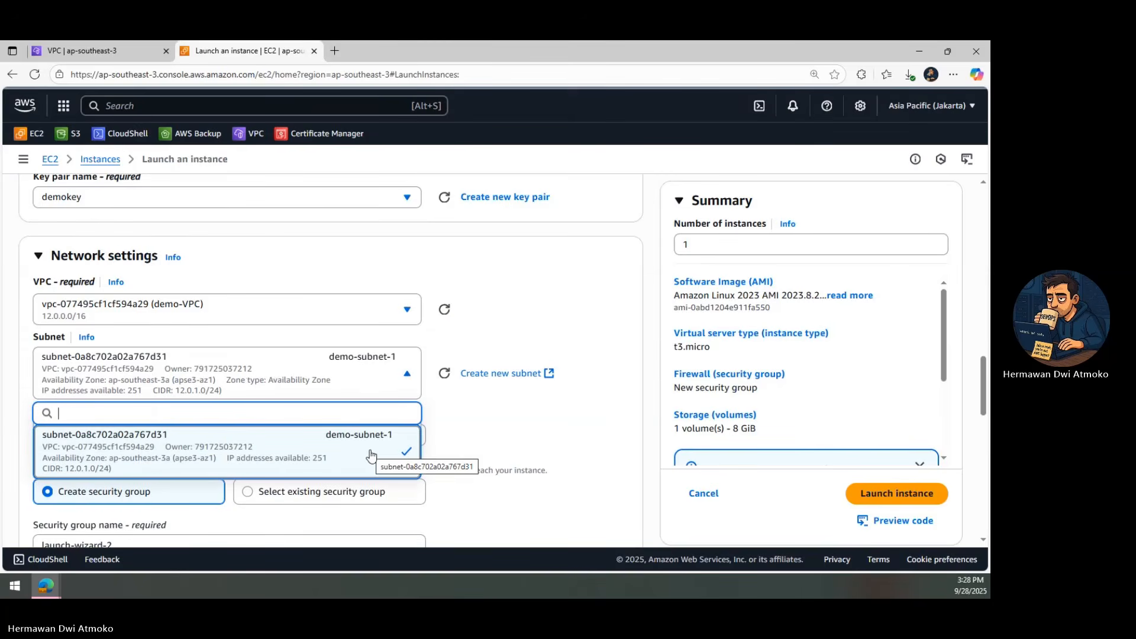
pyautogui.click(371, 455)
pyautogui.click(237, 436)
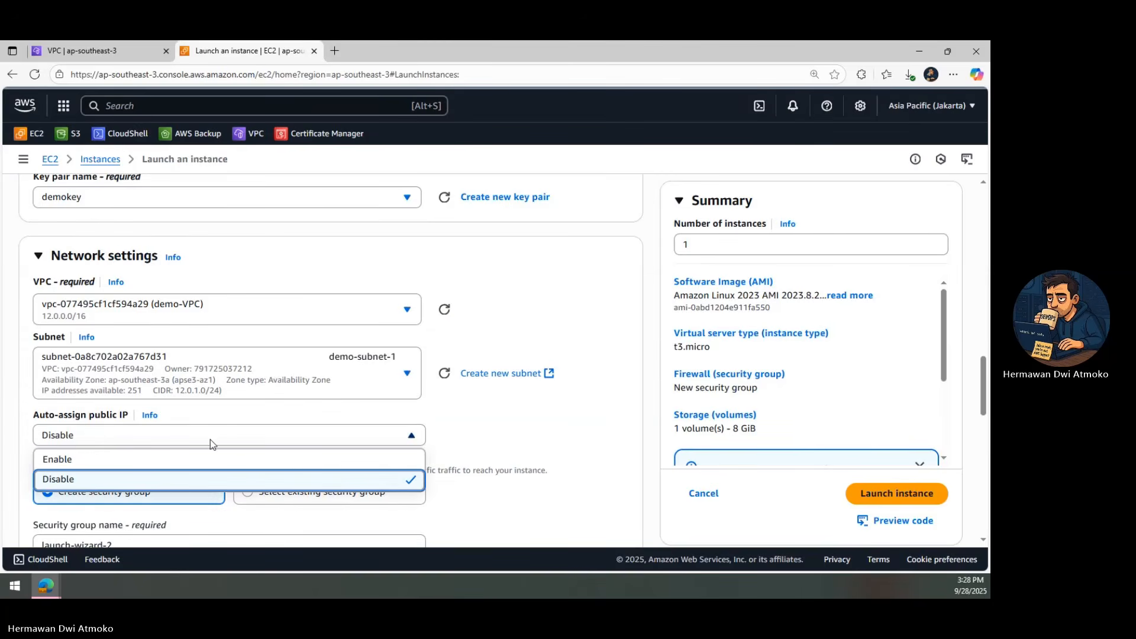
pyautogui.click(131, 461)
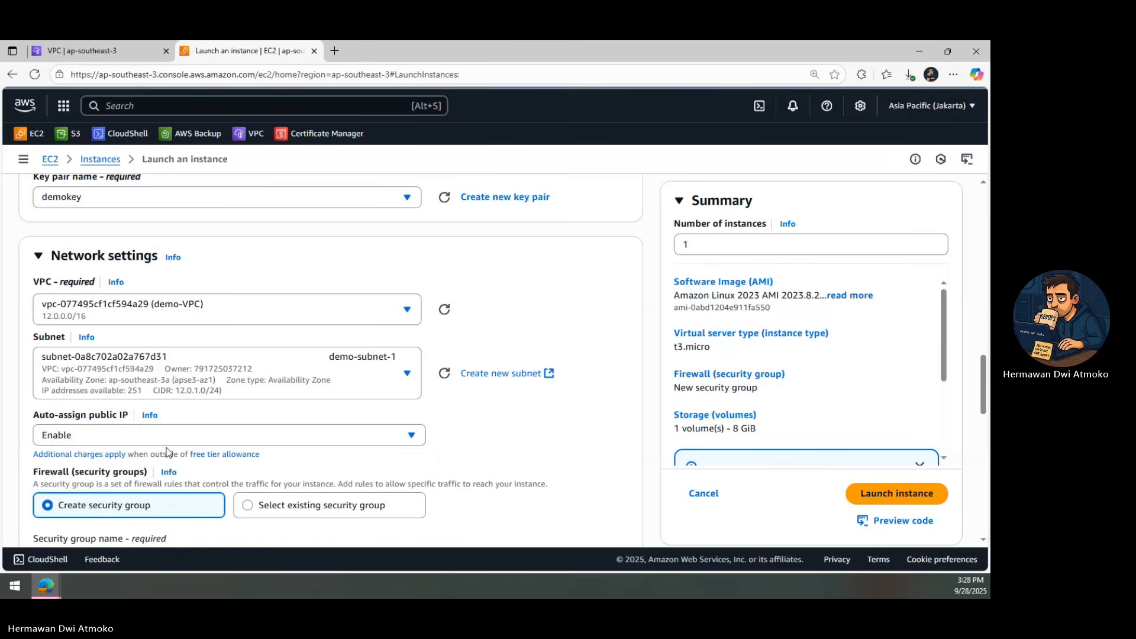
# - Name the instance's new security group demo-sg and remove its default SSH inbound rule
pyautogui.scroll(-1, 170, 451)
pyautogui.scroll(-3, 171, 450)
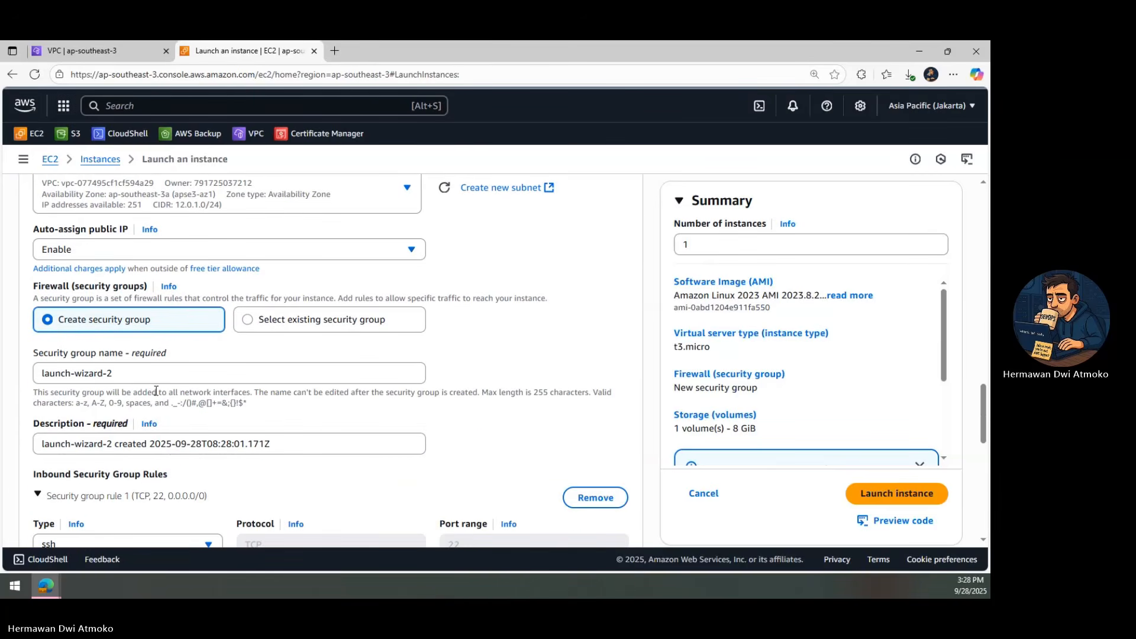
pyautogui.click(133, 377)
pyautogui.tripleClick(133, 377)
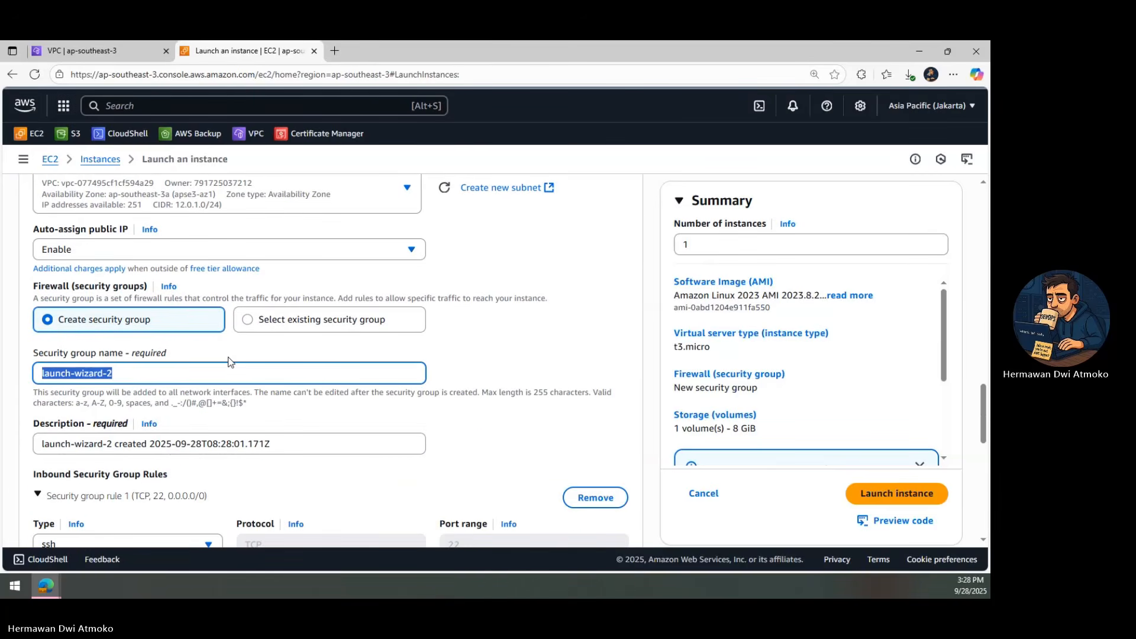
pyautogui.write('demo-sg')
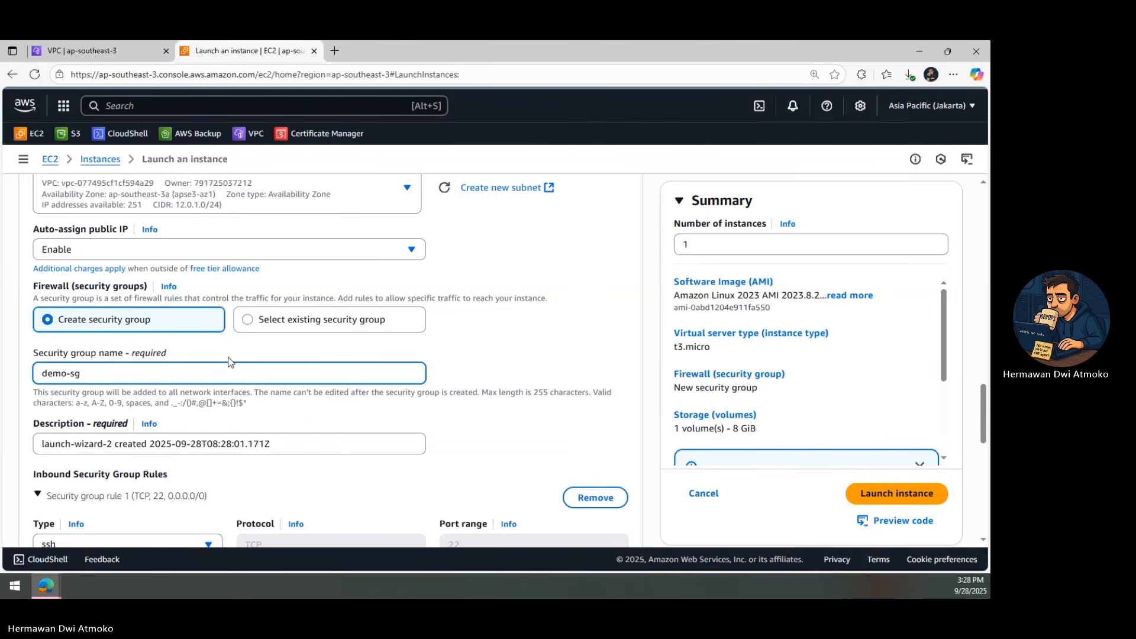
pyautogui.scroll(-3, 270, 421)
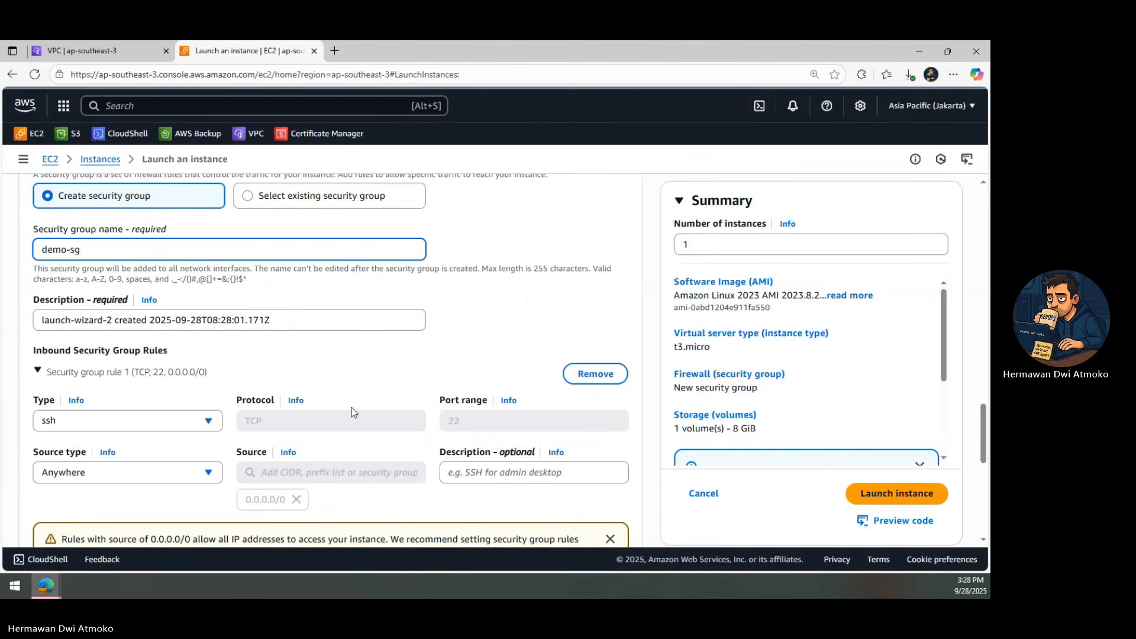
pyautogui.click(572, 379)
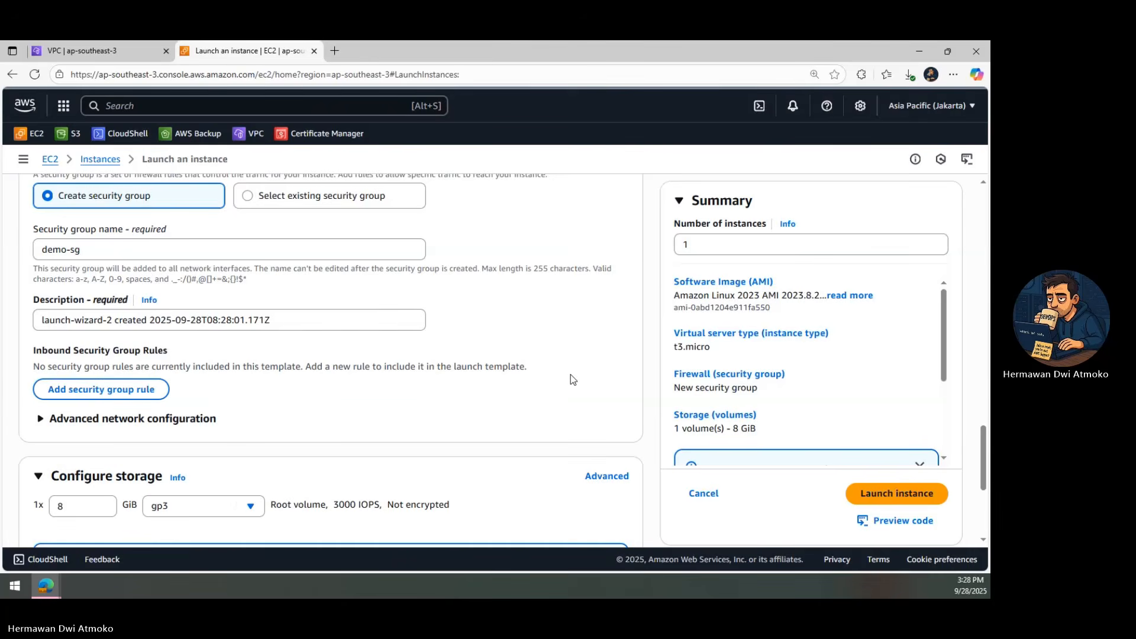
# - Launch the instance and refresh the instances list to check its status
pyautogui.click(868, 495)
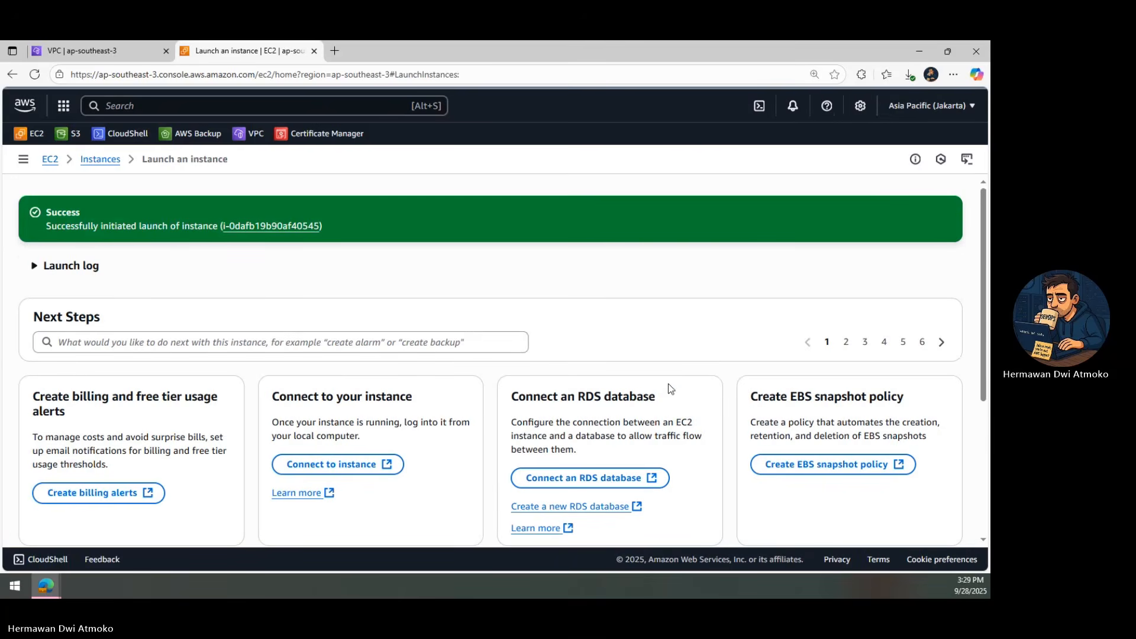
pyautogui.click(100, 159)
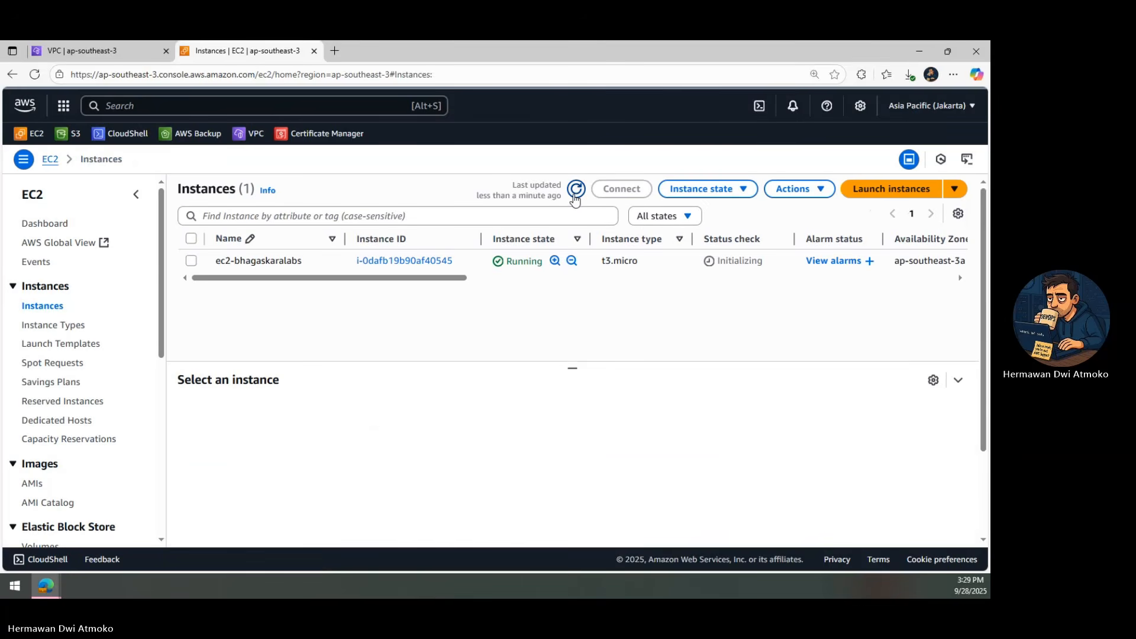
pyautogui.click(575, 199)
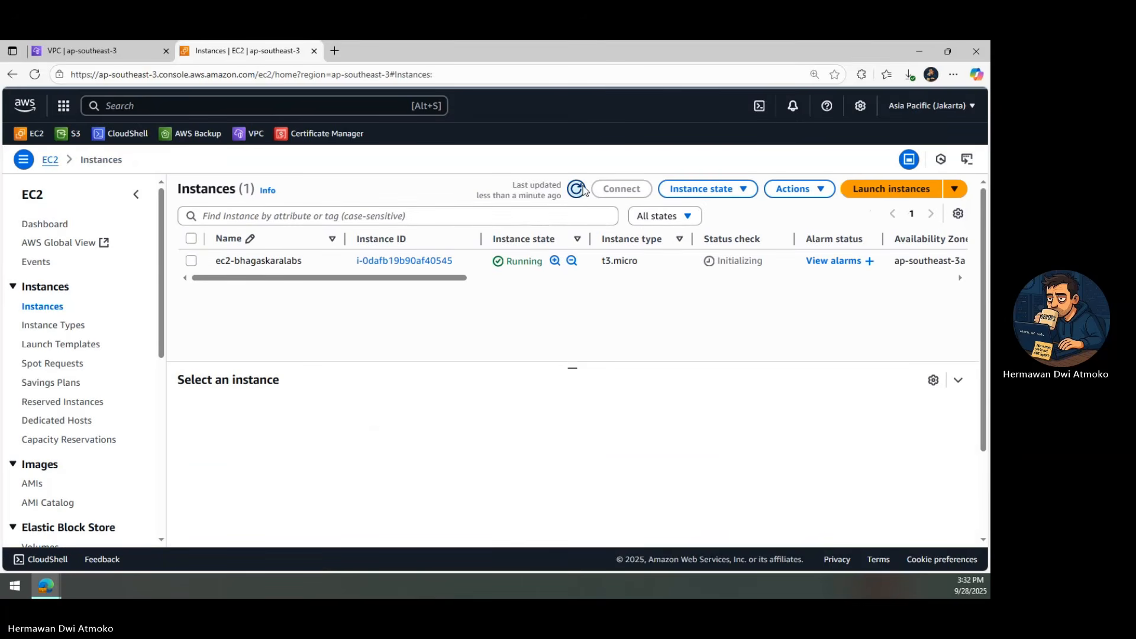
pyautogui.click(579, 189)
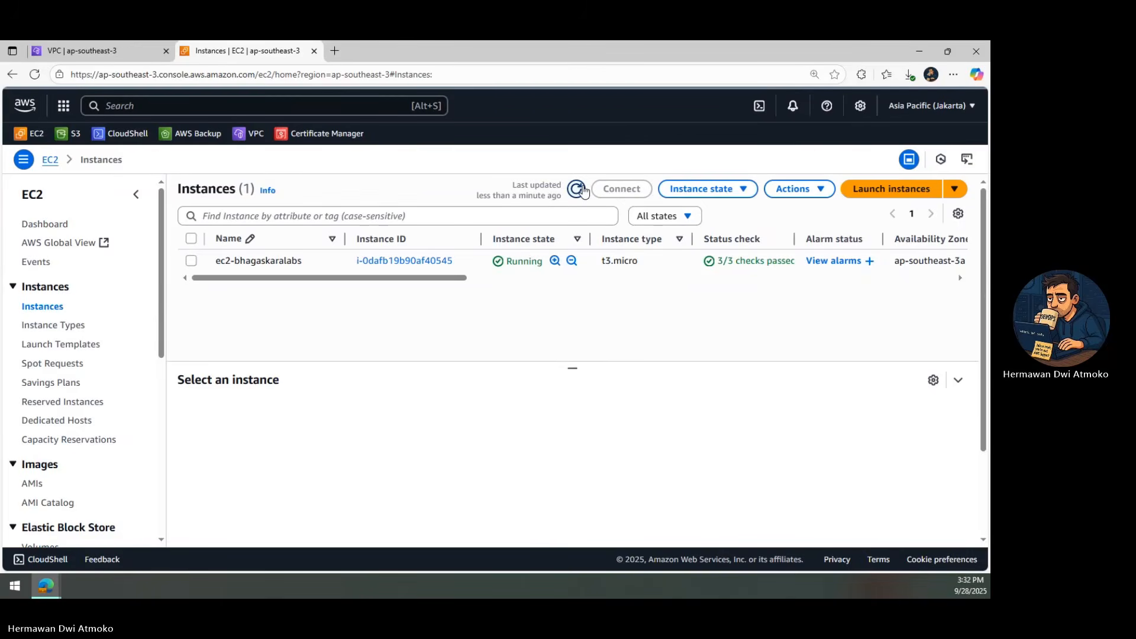
# - Open the connection options for the ec2-bhagaskaralabs instance and check its Session Manager availability
pyautogui.click(192, 261)
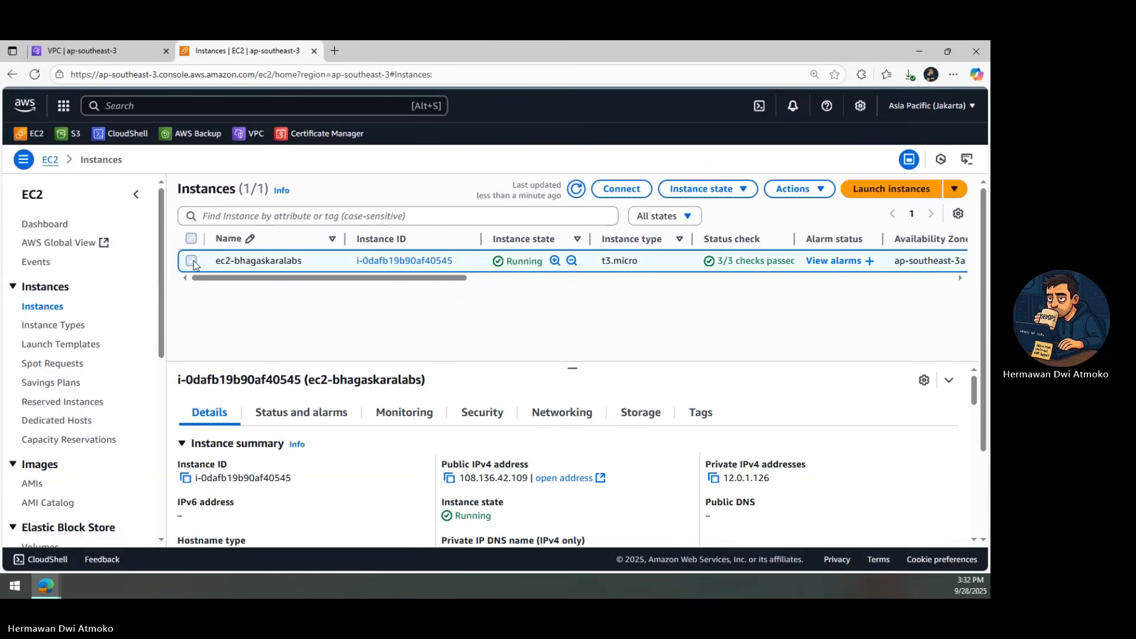
pyautogui.click(606, 199)
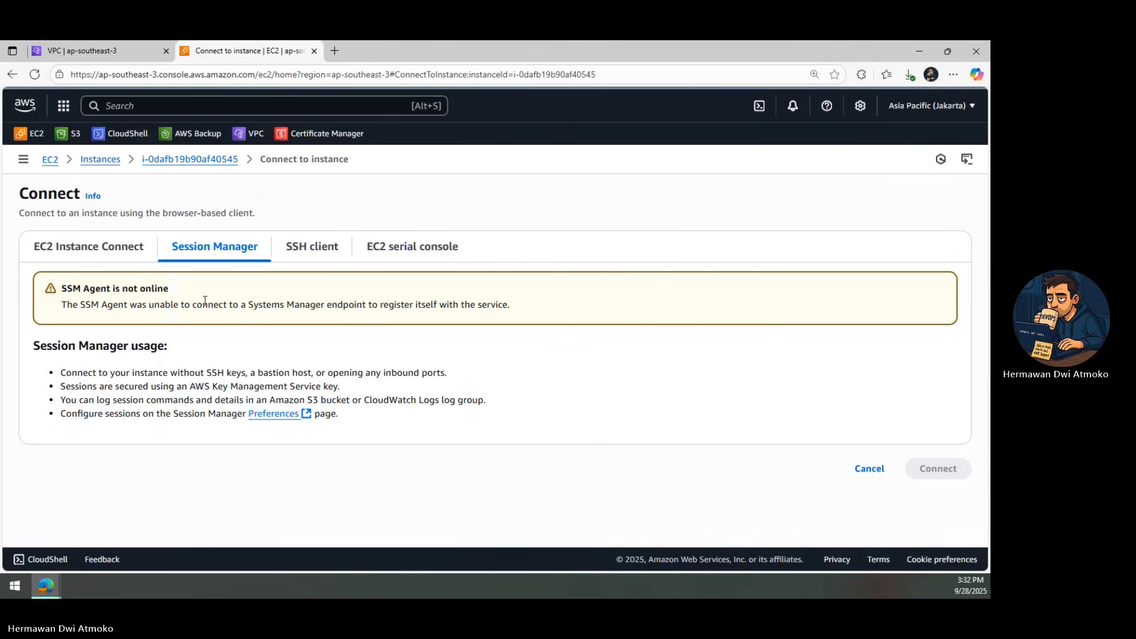
pyautogui.moveTo(62, 288); pyautogui.dragTo(170, 286)
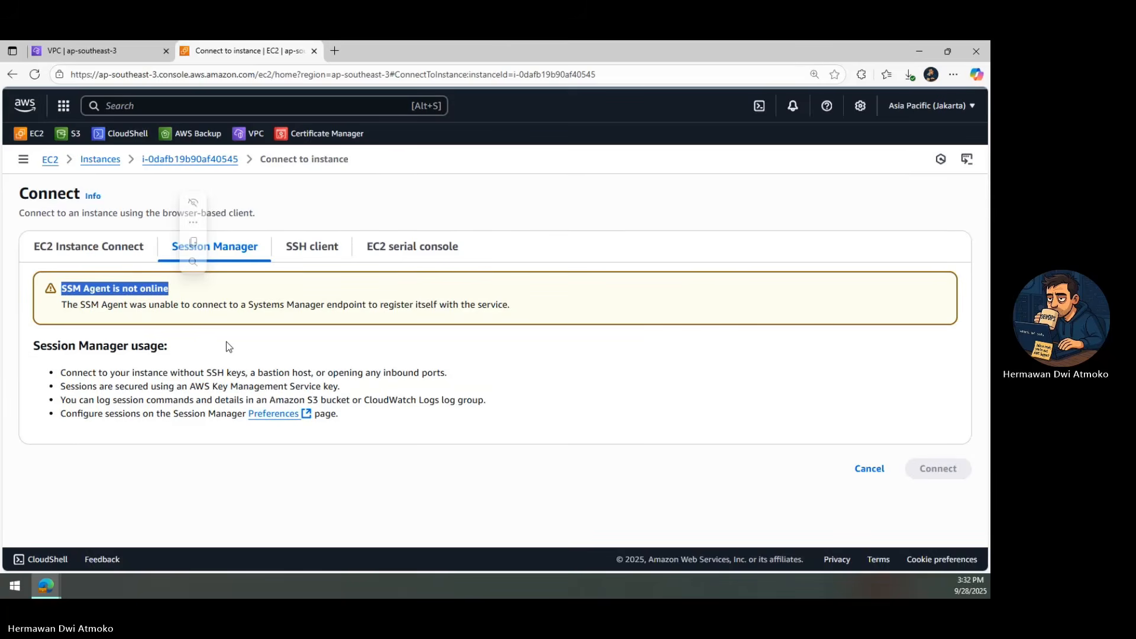
pyautogui.click(226, 342)
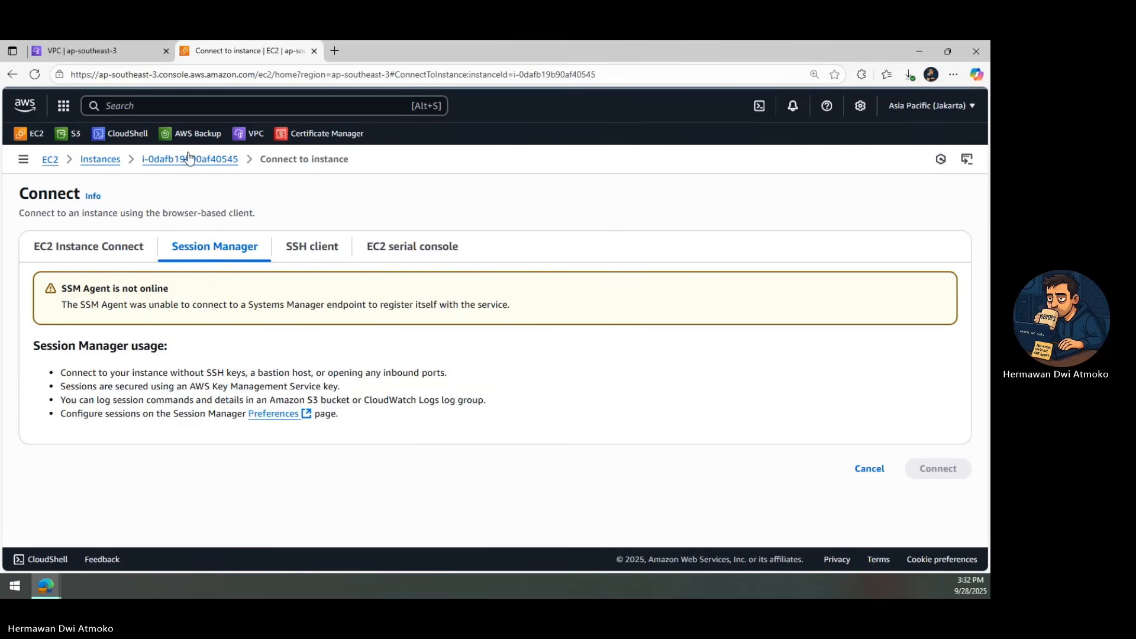
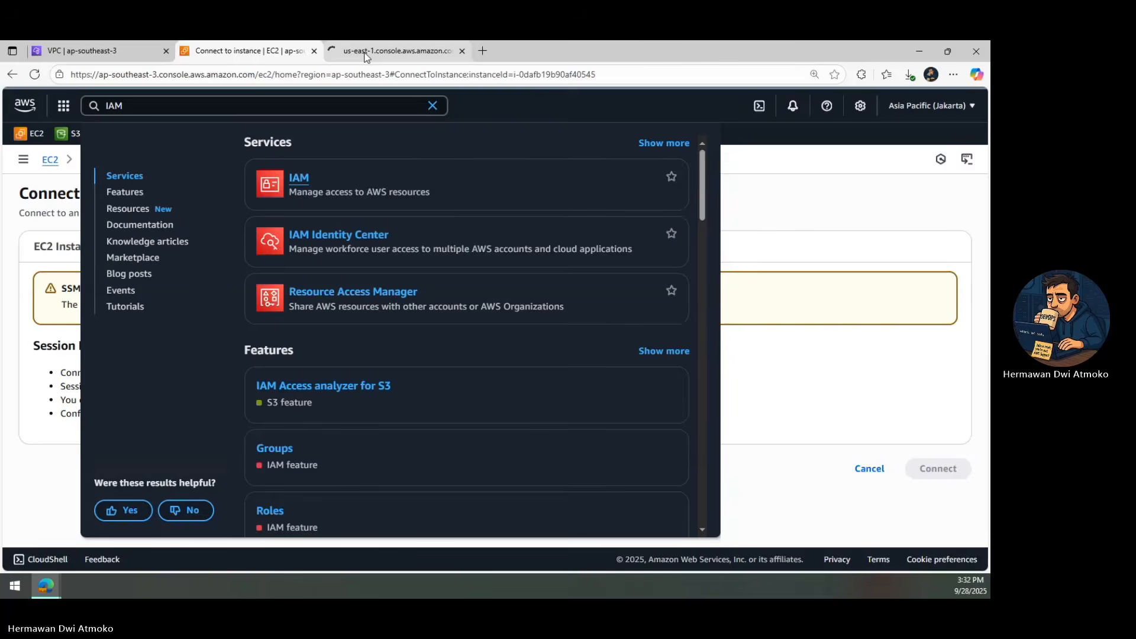
# - Switch to IAM and start a new role with AWS service as the trusted entity and EC2 as the service and use case
pyautogui.click(366, 57)
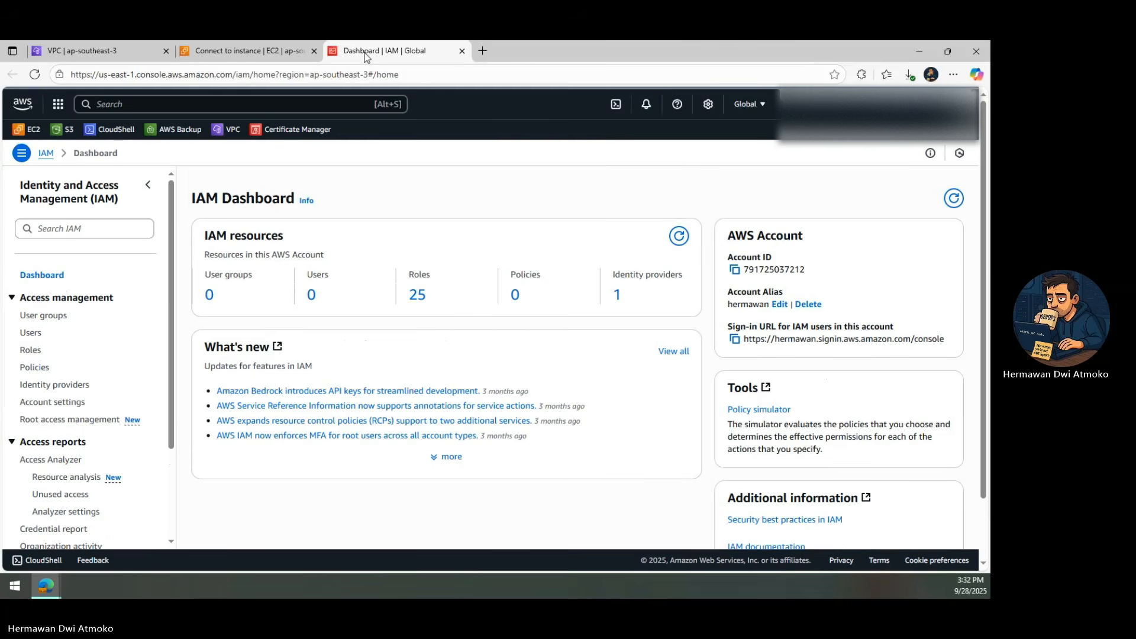
pyautogui.click(33, 357)
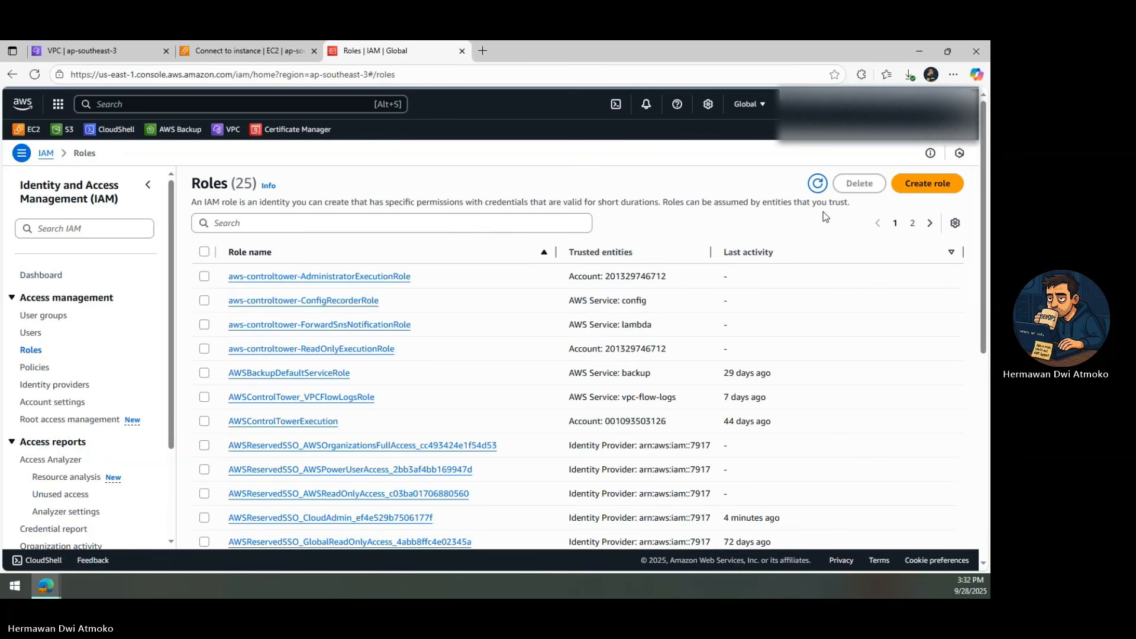
pyautogui.click(905, 184)
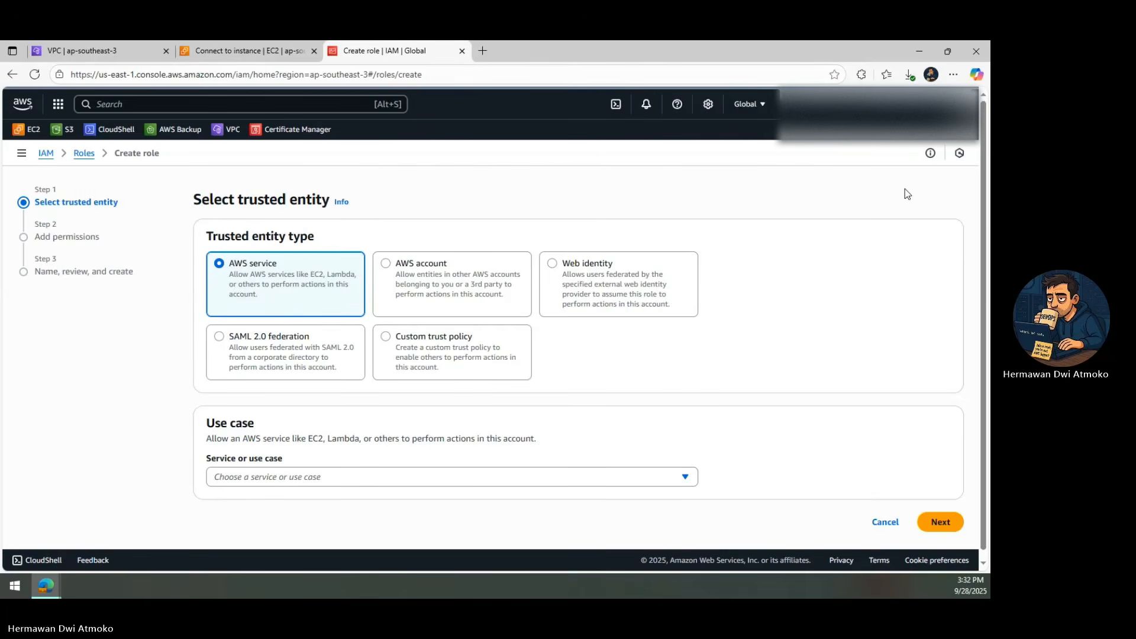
pyautogui.click(291, 479)
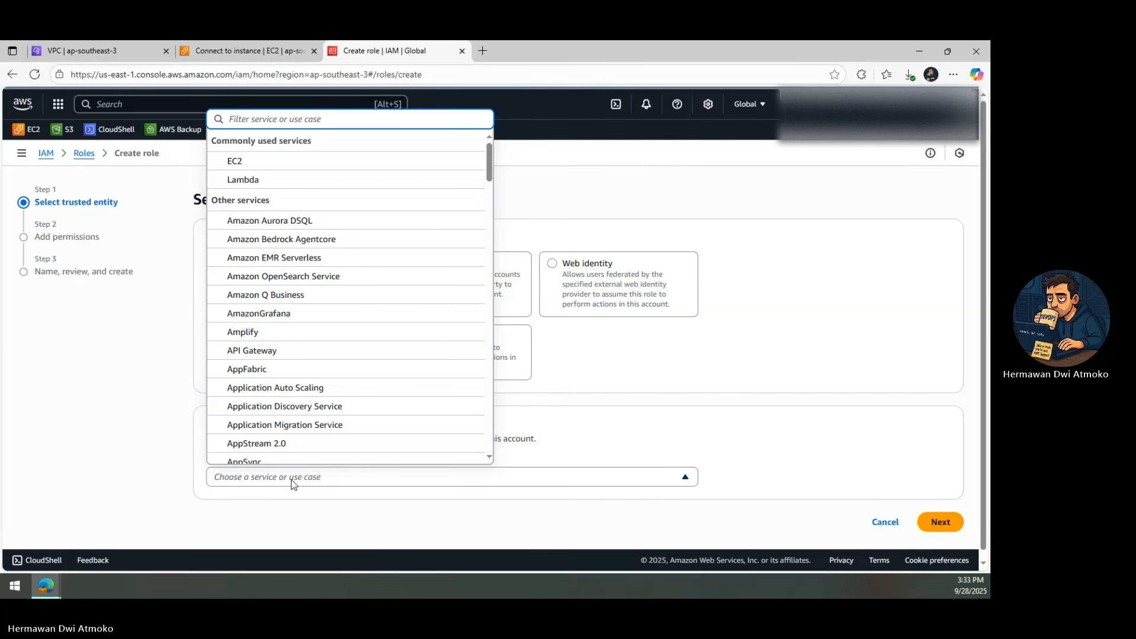
pyautogui.write('ec2')
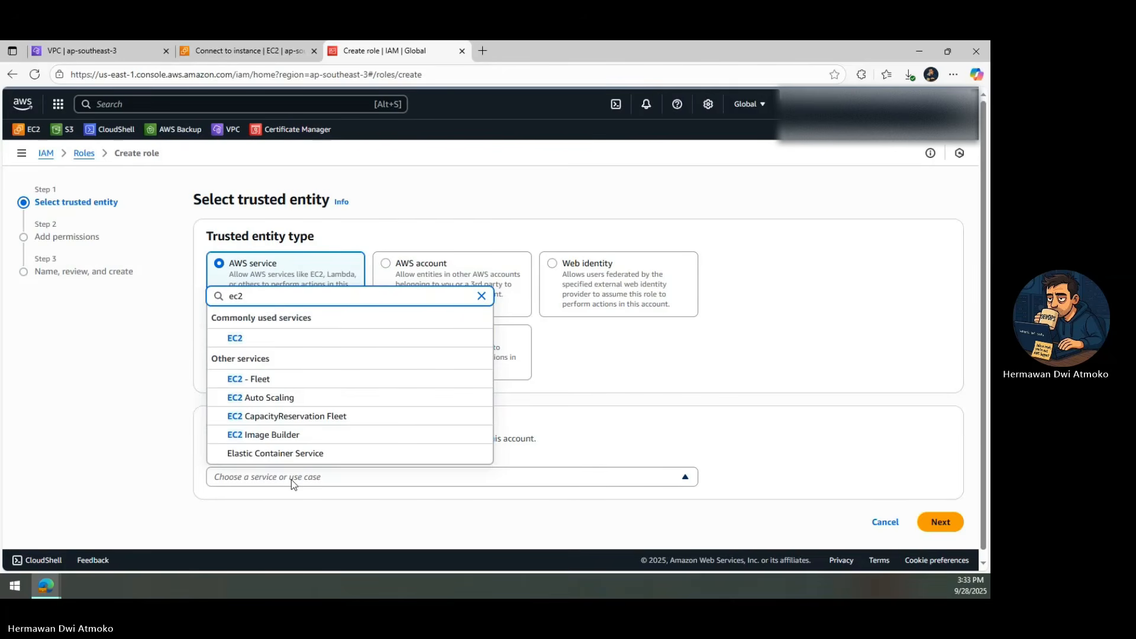
pyautogui.click(307, 342)
pyautogui.scroll(-1, 317, 378)
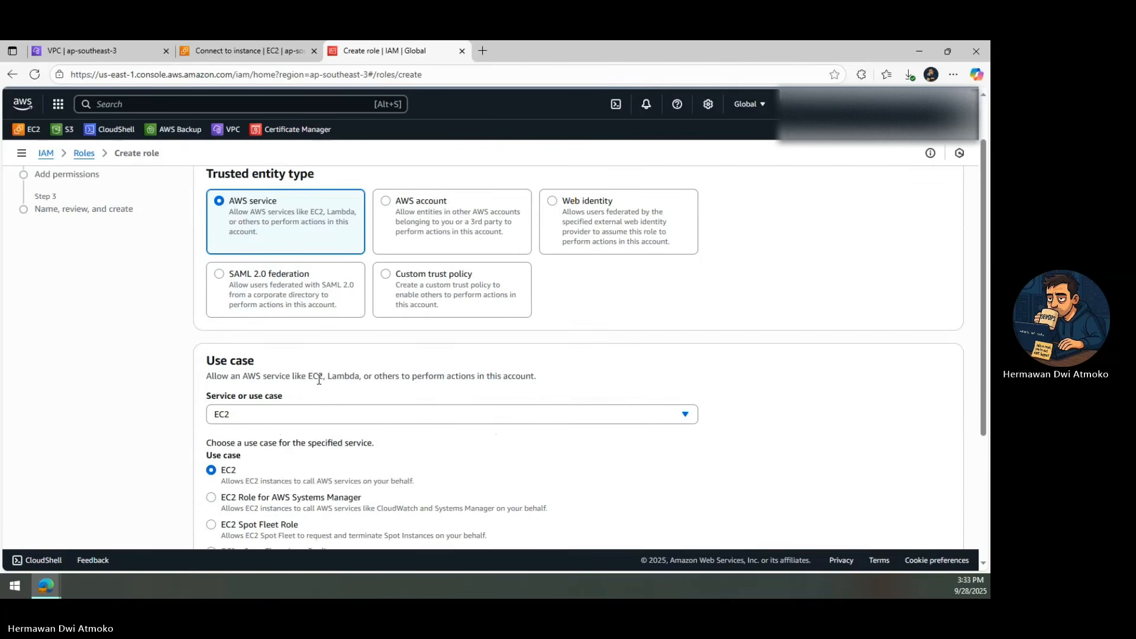
pyautogui.scroll(-2, 319, 378)
pyautogui.scroll(-1, 318, 379)
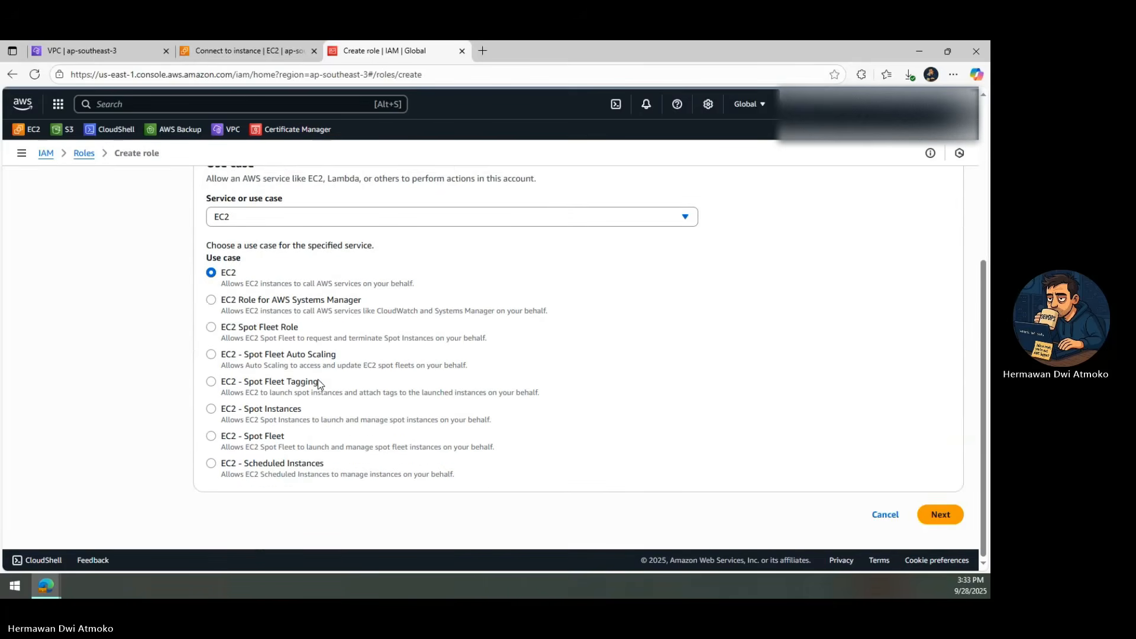
pyautogui.click(934, 519)
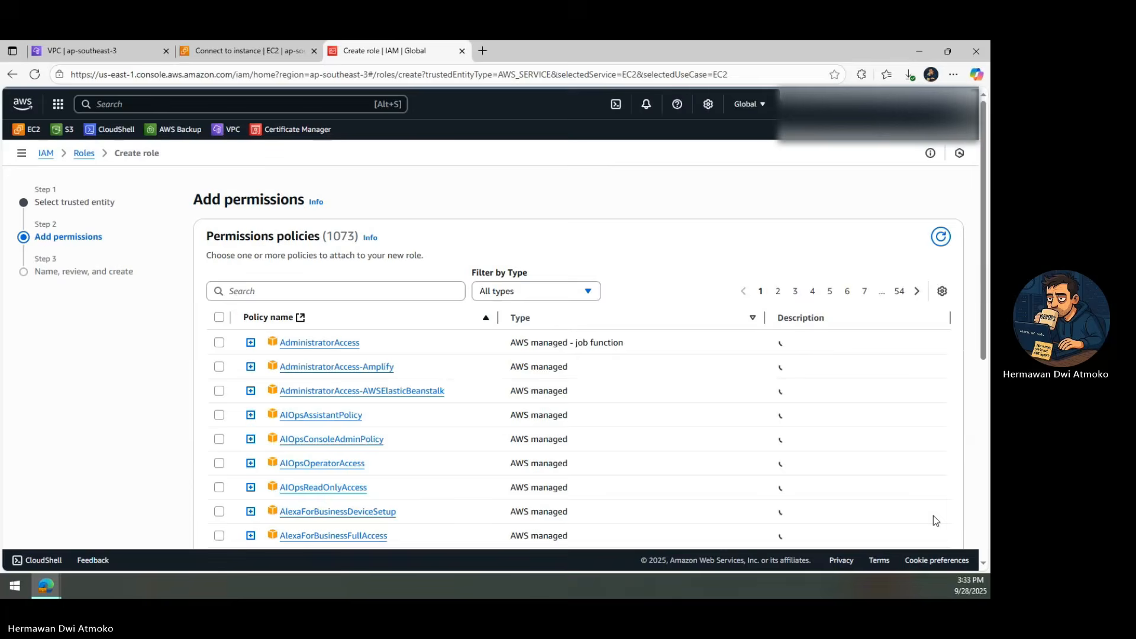
# - Search the permissions policies for SSMManaged and add AmazonSSMManagedInstanceCore to the new role
pyautogui.click(387, 297)
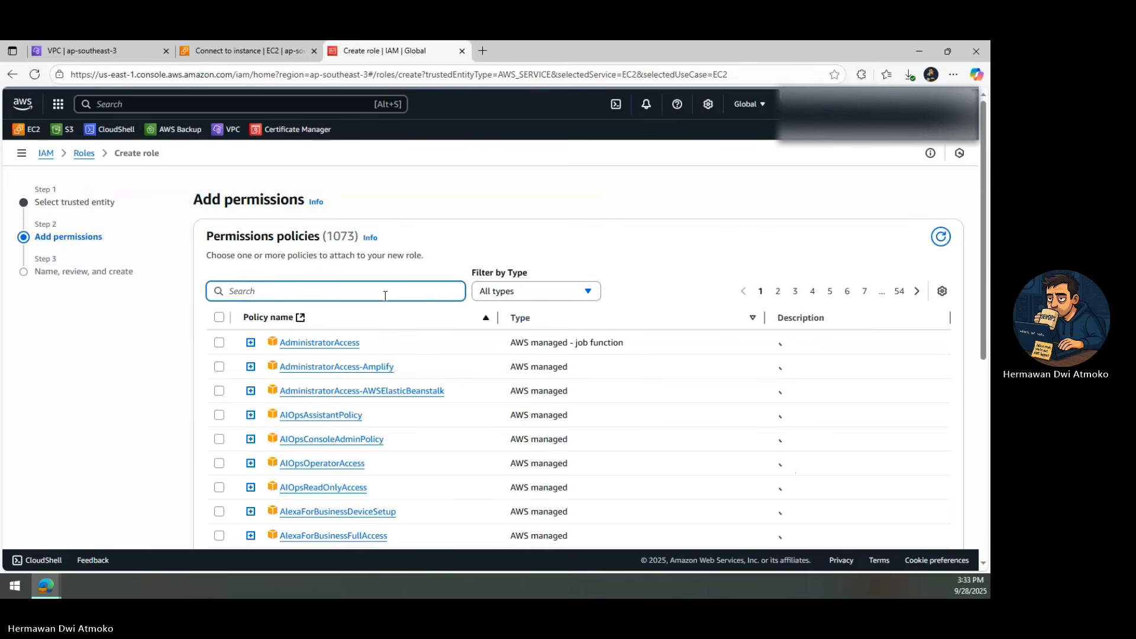
pyautogui.write('SSM')
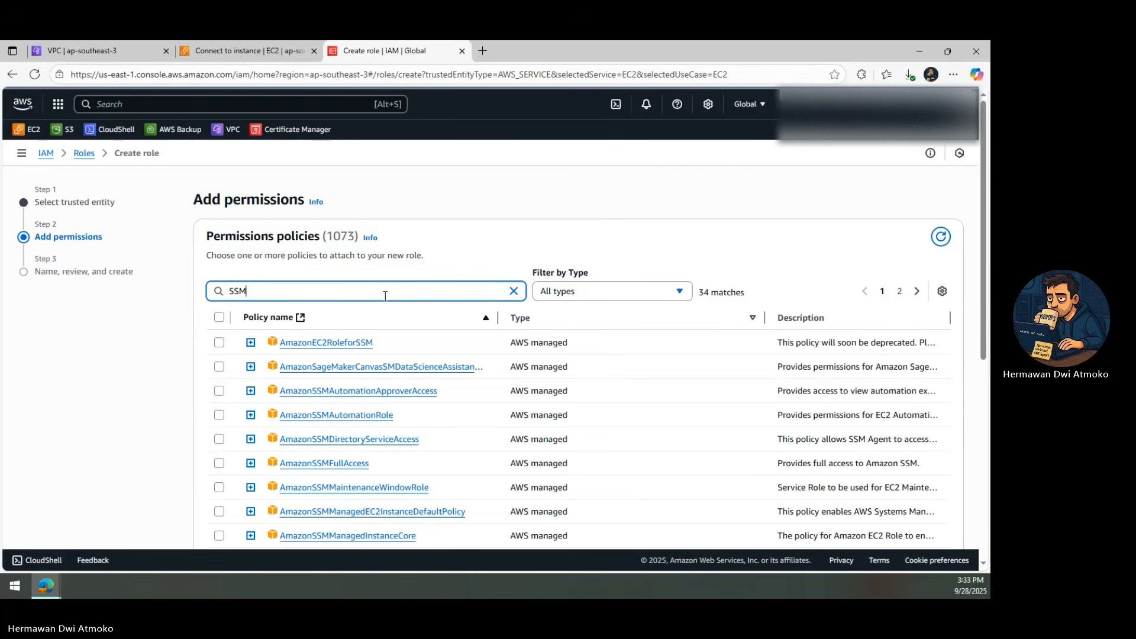
pyautogui.write('Mana')
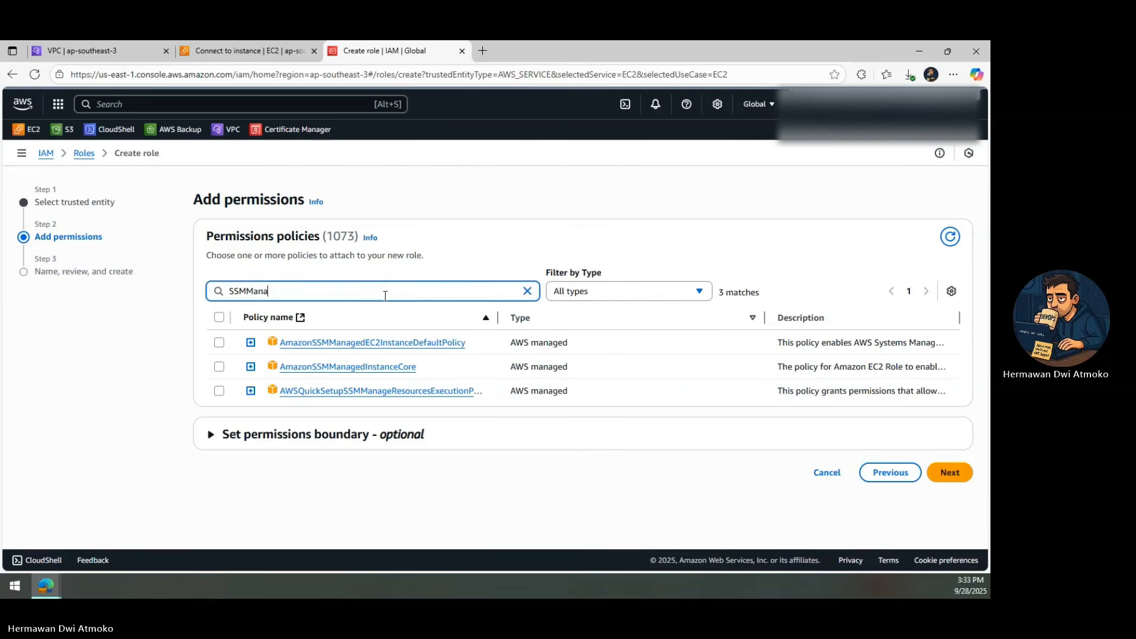
pyautogui.write('ged')
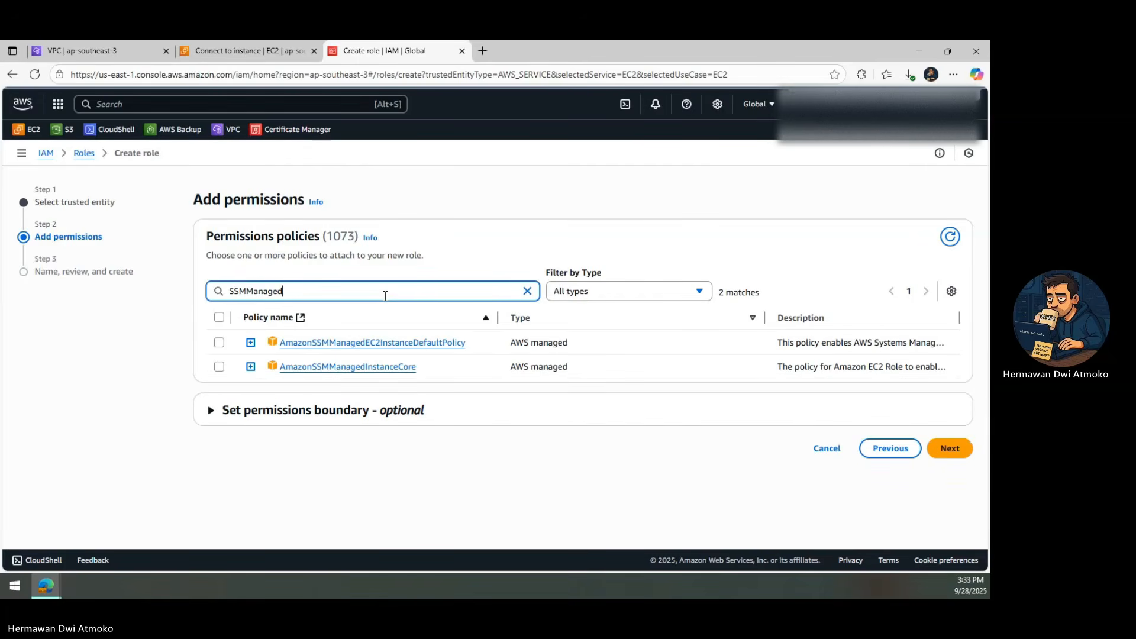
pyautogui.click(219, 368)
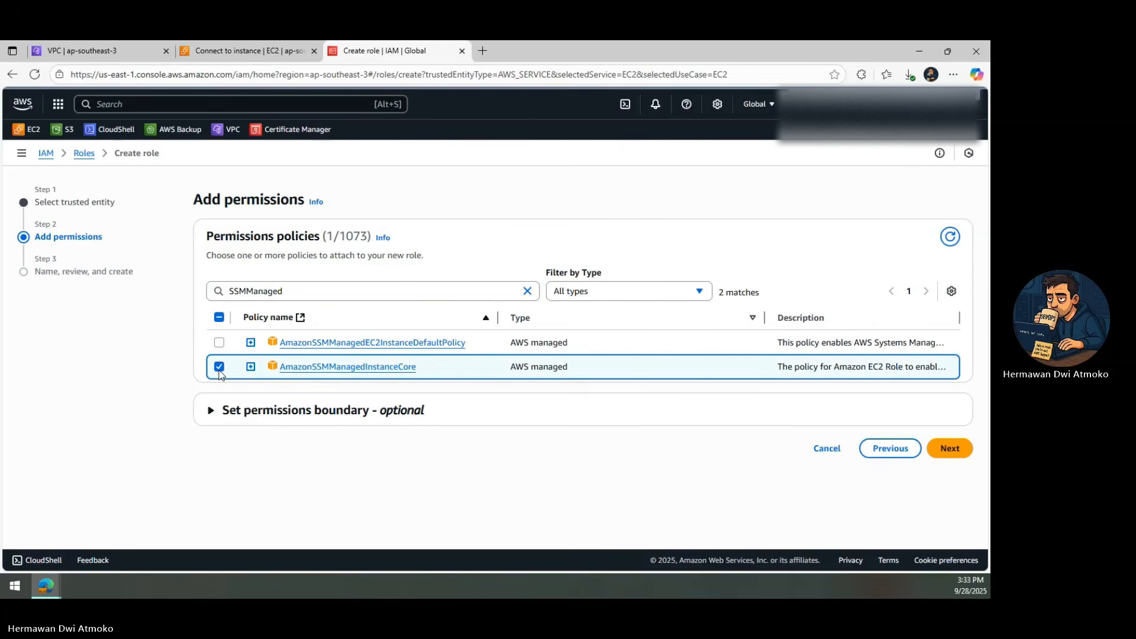
pyautogui.moveTo(418, 370); pyautogui.dragTo(279, 371)
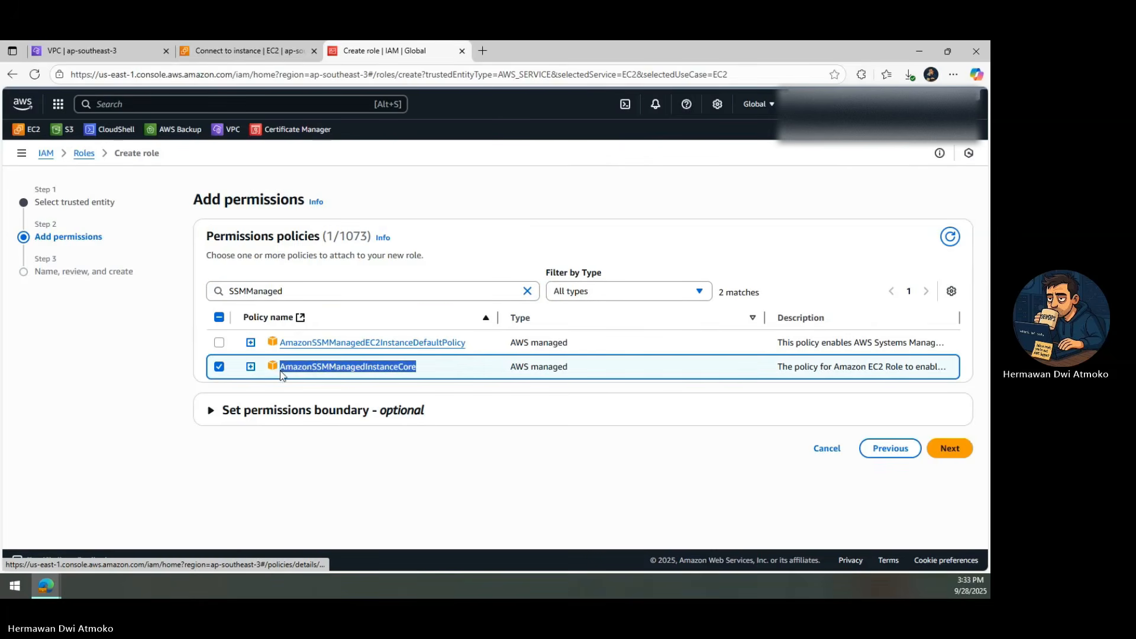
pyautogui.click(950, 449)
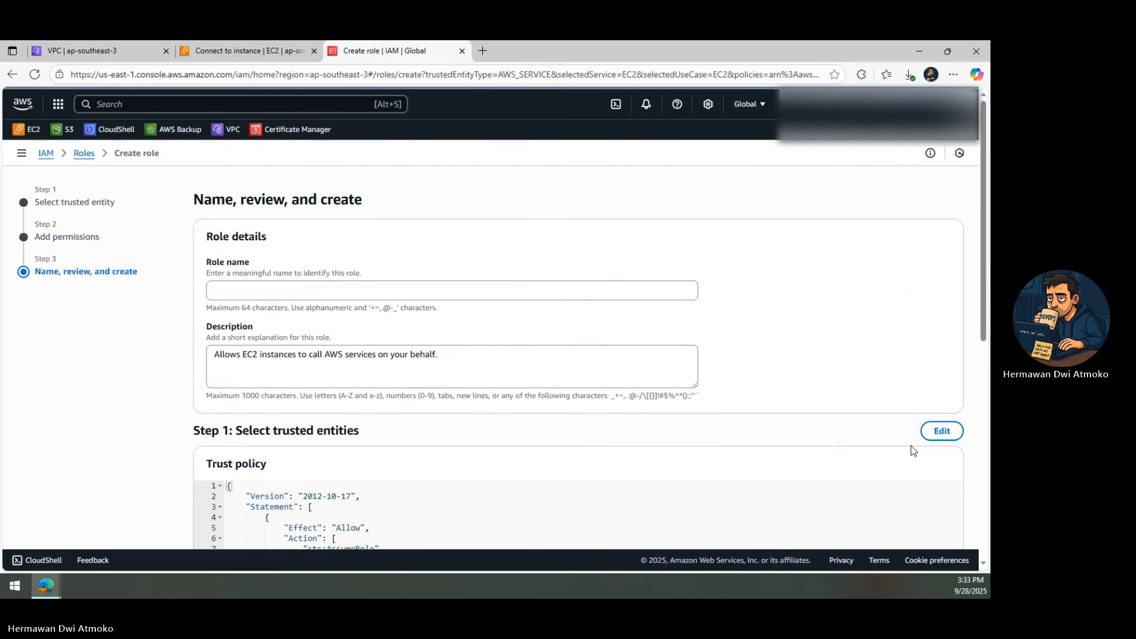
# - Name the role SSM-EC2-Role, keep its default description, and create it
pyautogui.click(363, 292)
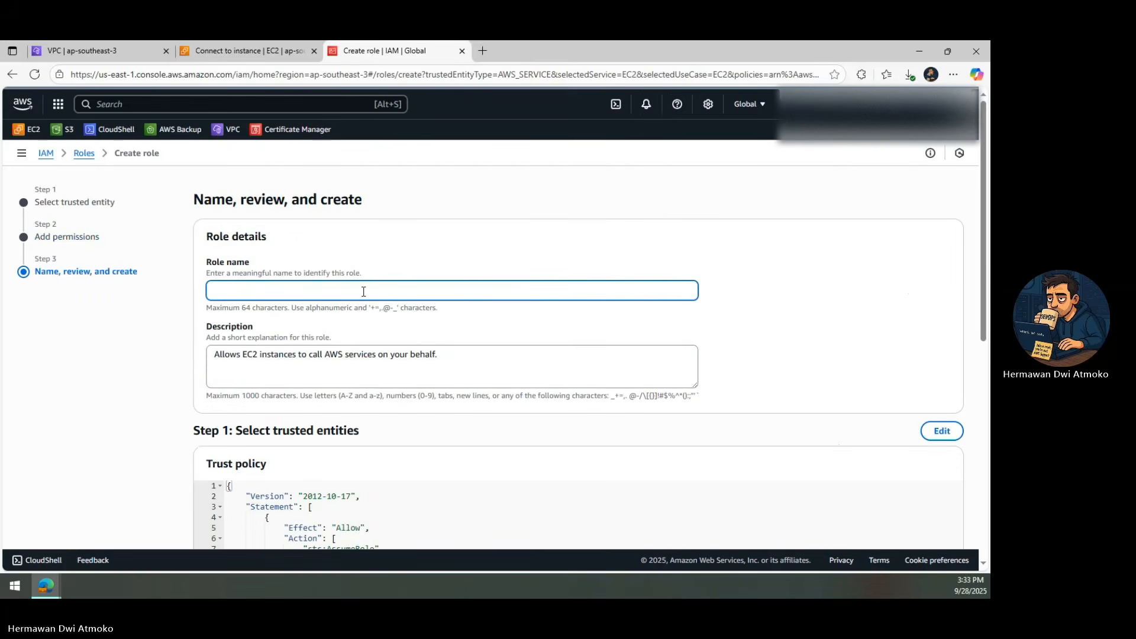
pyautogui.write('SSM-EC2-Role')
pyautogui.scroll(-6, 758, 357)
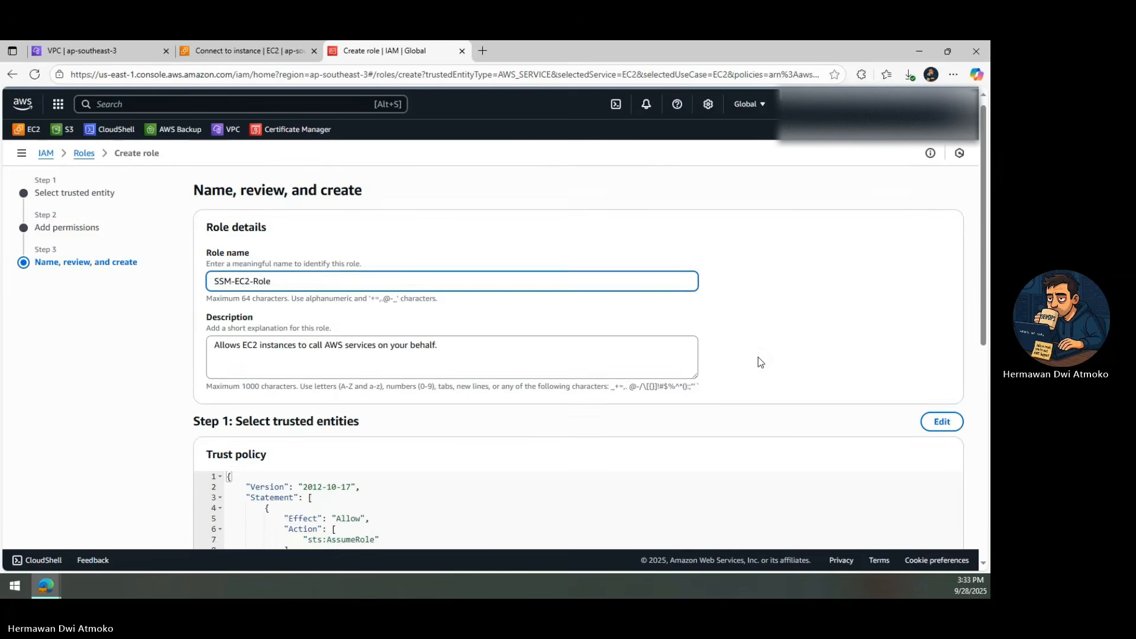
pyautogui.scroll(-1, 757, 361)
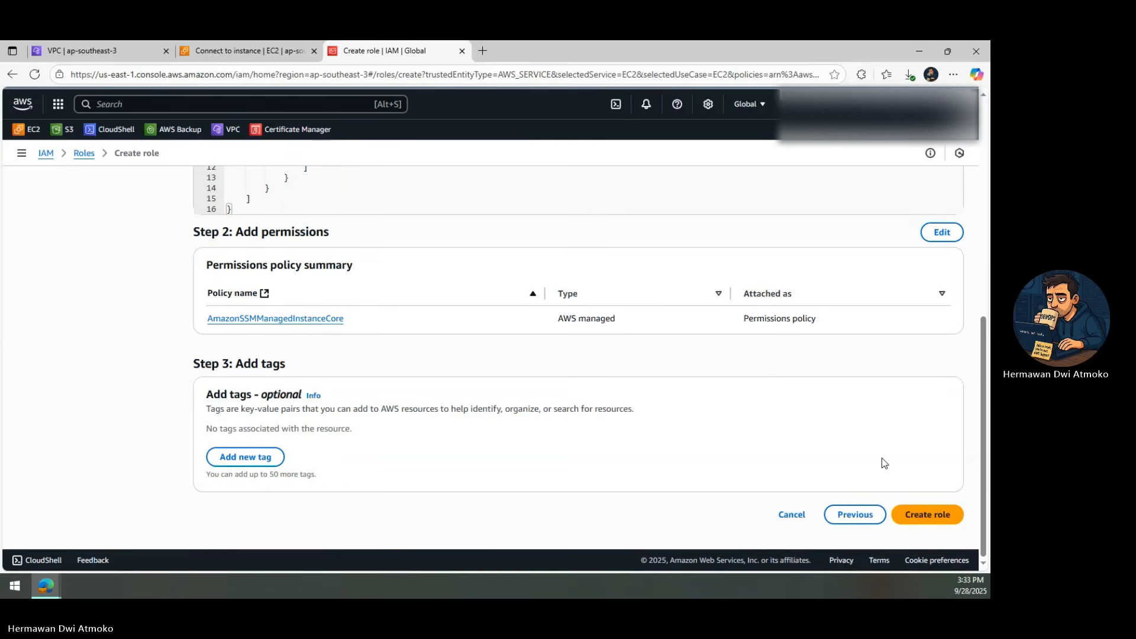
pyautogui.click(916, 515)
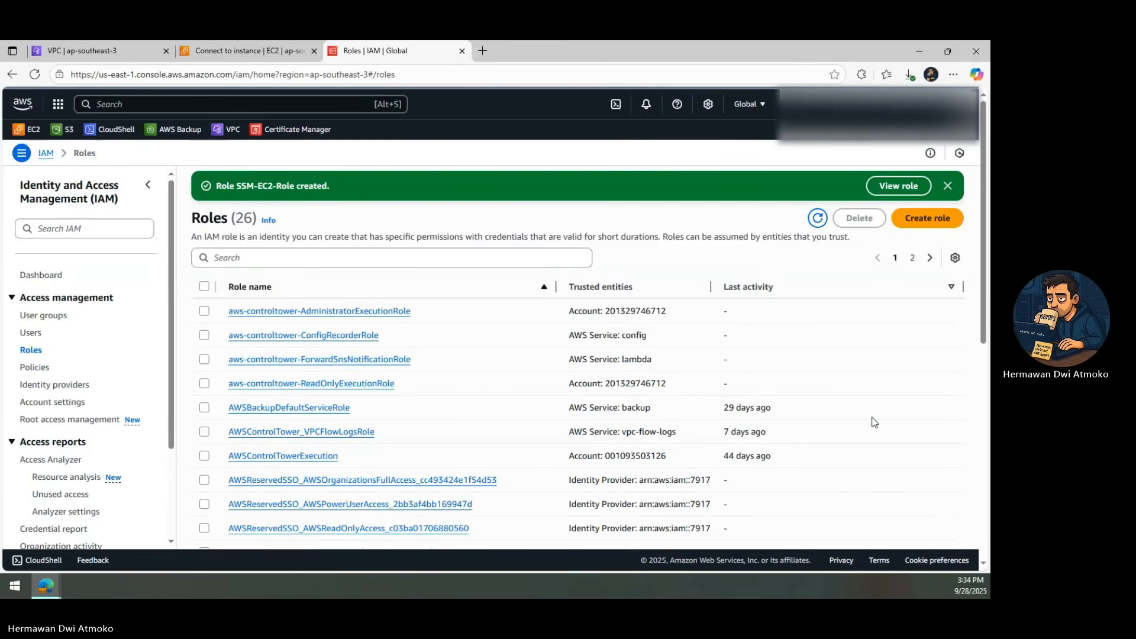
pyautogui.moveTo(335, 188); pyautogui.dragTo(214, 187)
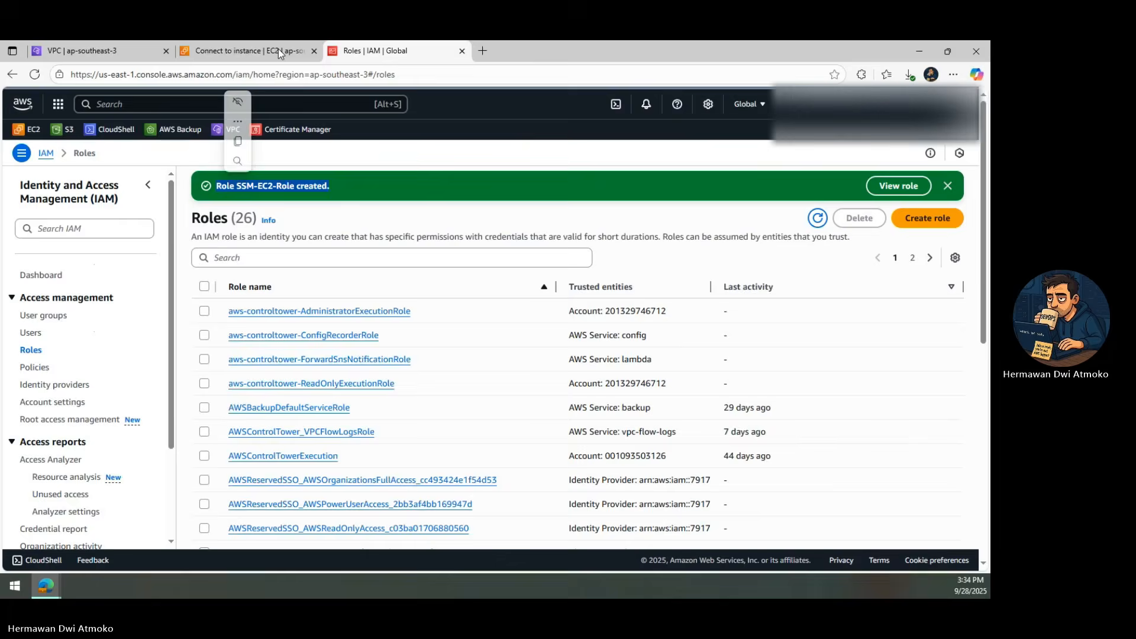
# - Return to the EC2 instances and attach SSM-EC2-Role as the IAM role of the ec2-bhagaskaralabs instance
pyautogui.click(278, 49)
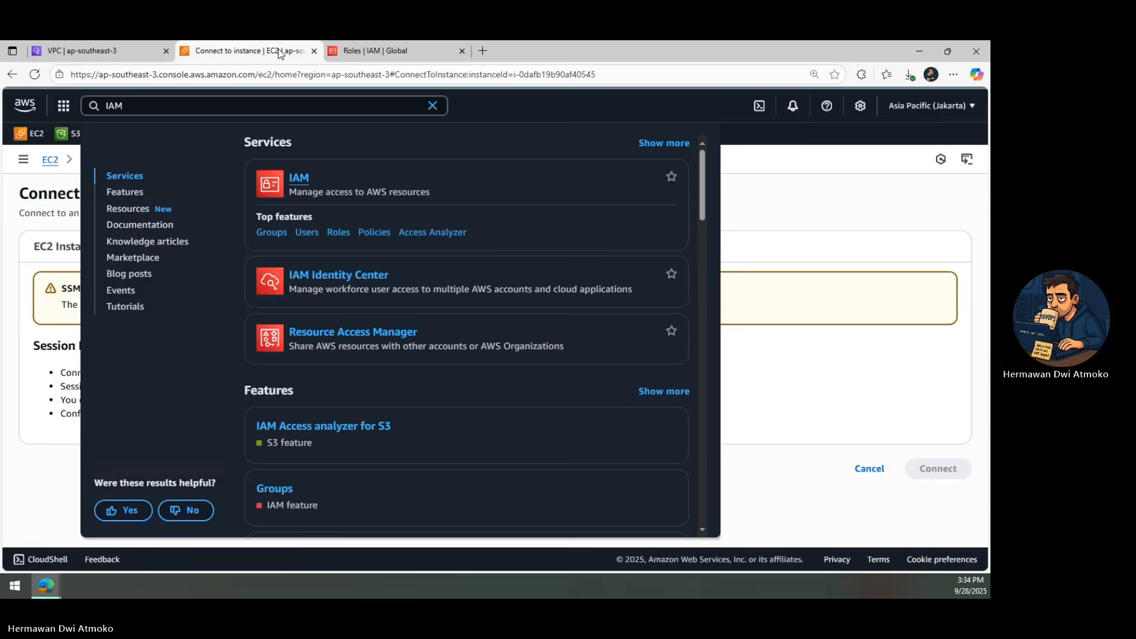
pyautogui.click(772, 182)
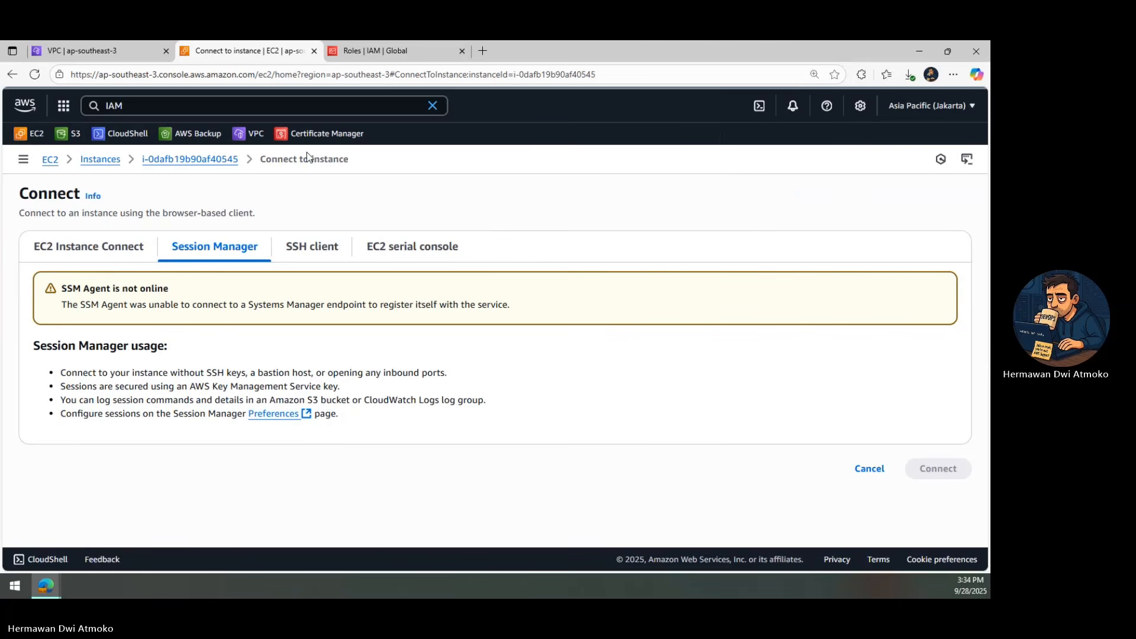
pyautogui.click(109, 163)
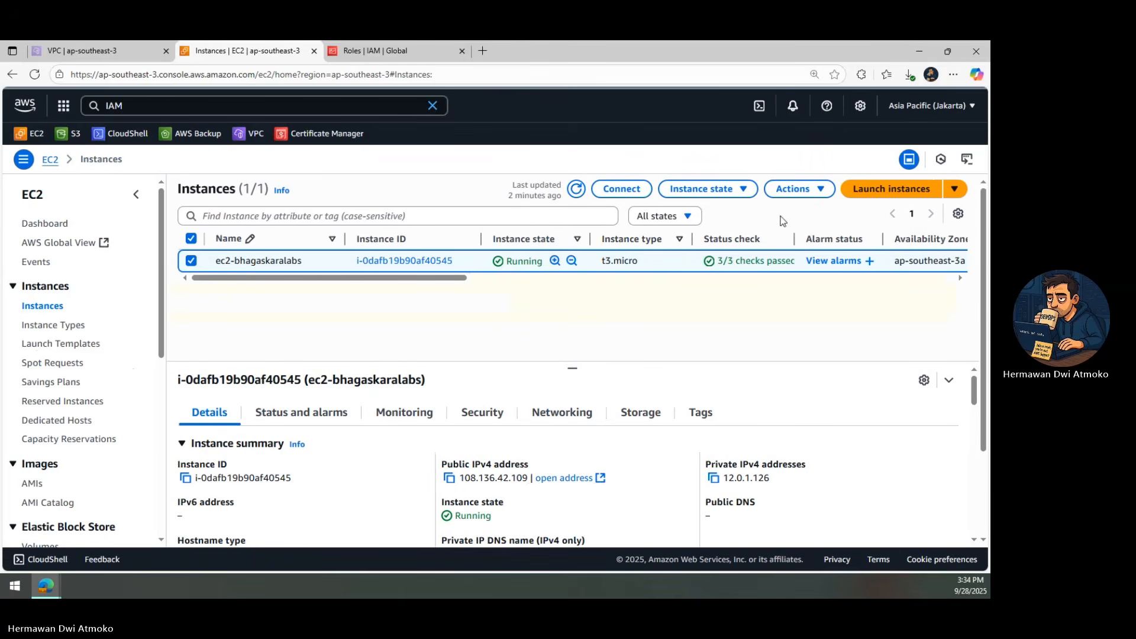
pyautogui.click(802, 195)
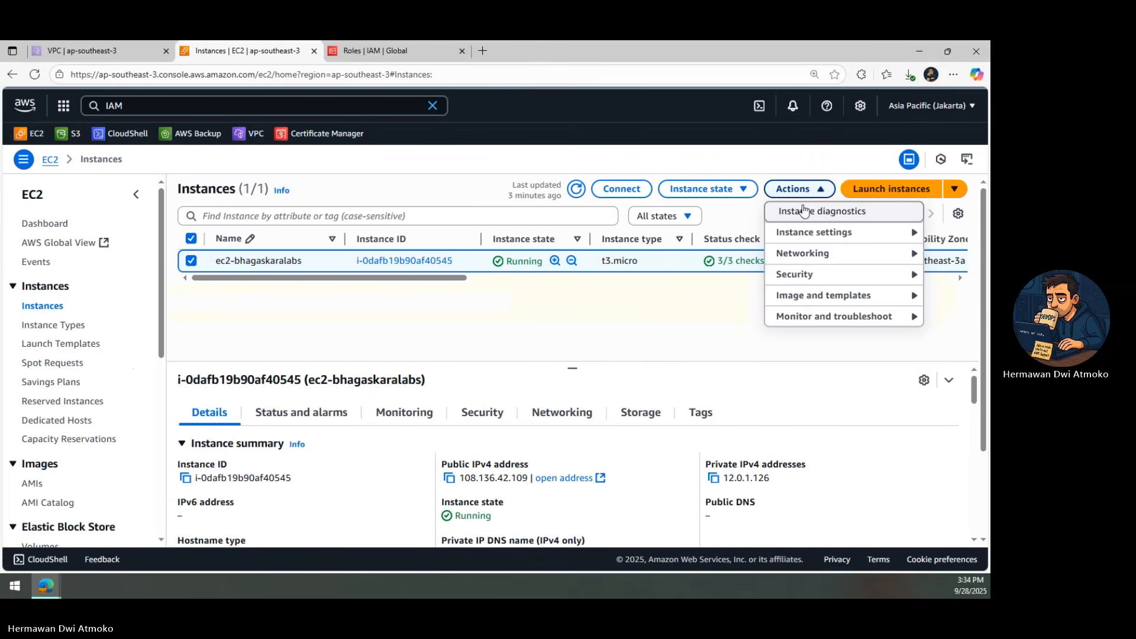
pyautogui.click(803, 279)
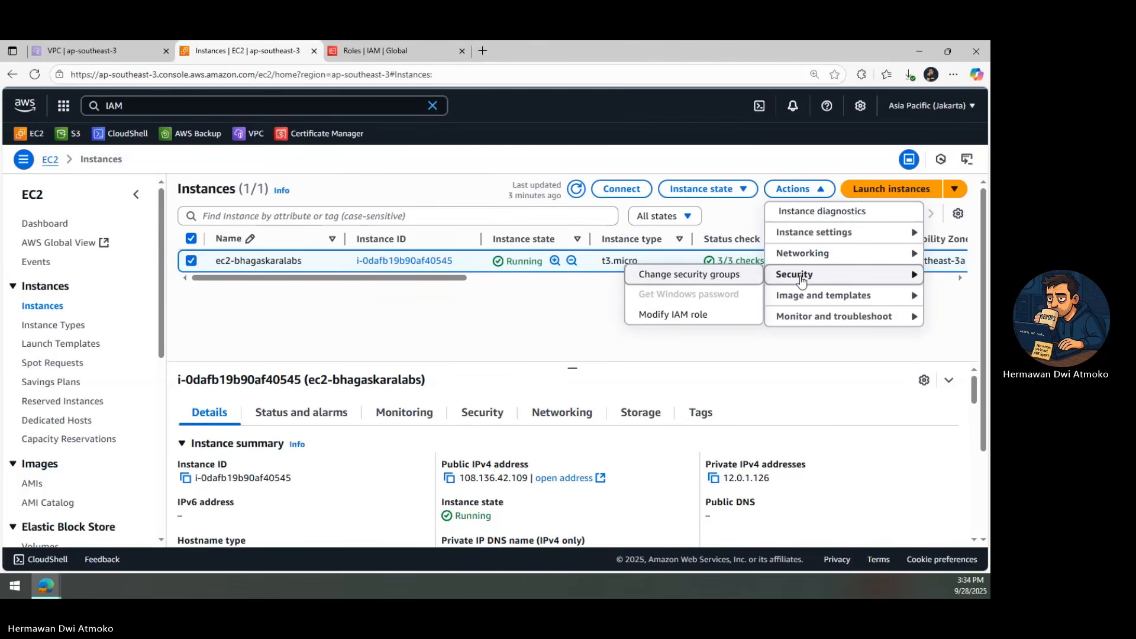
pyautogui.click(674, 317)
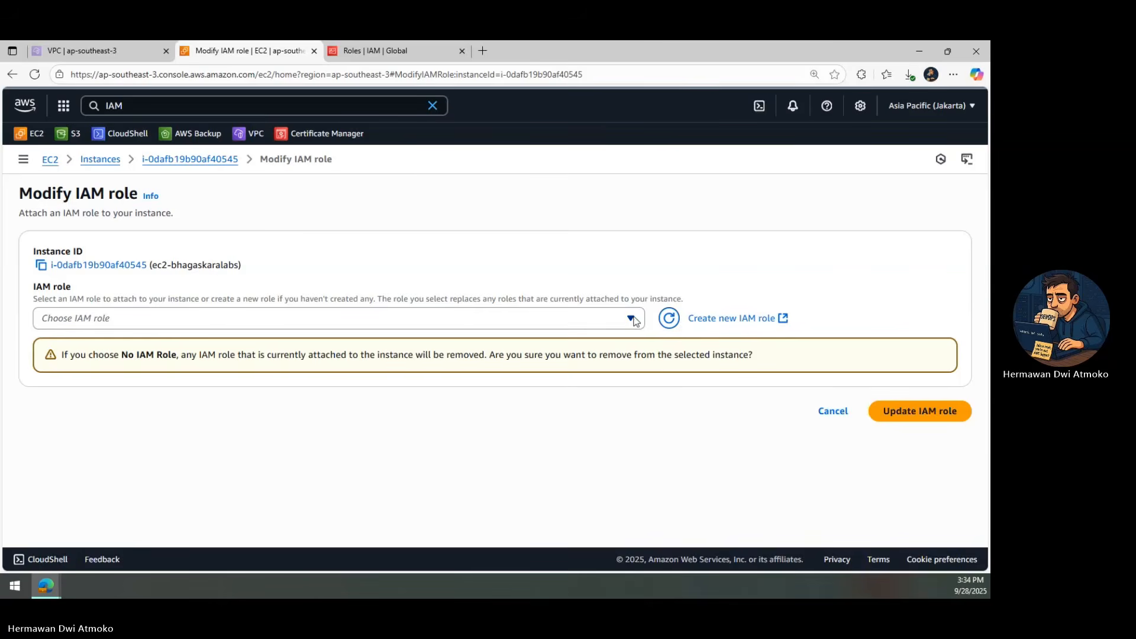
pyautogui.click(632, 320)
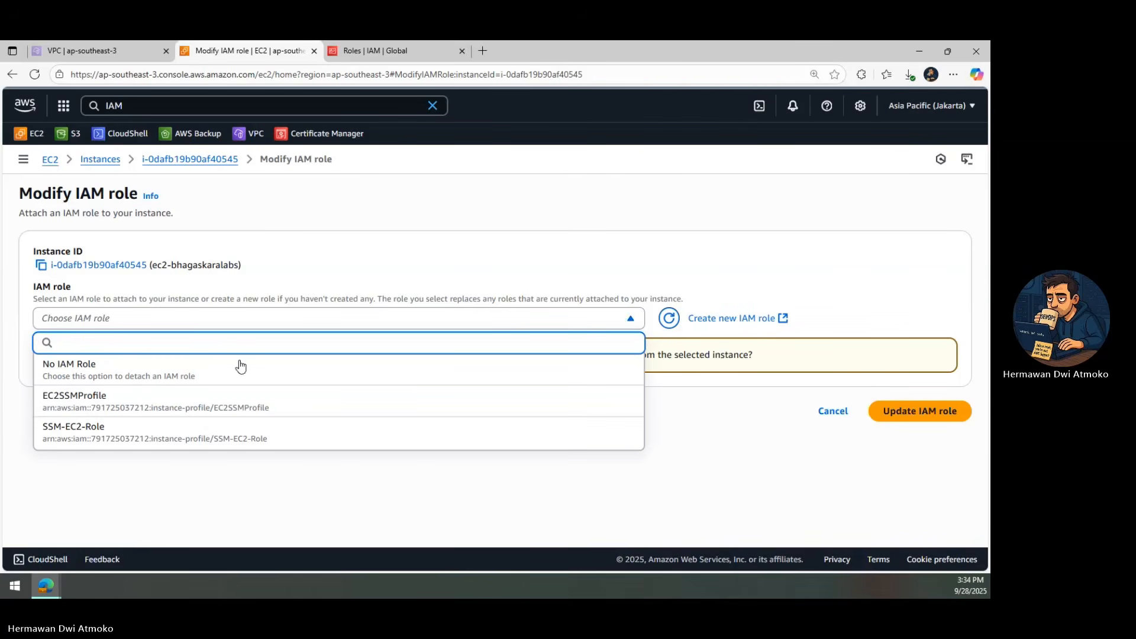
pyautogui.click(81, 432)
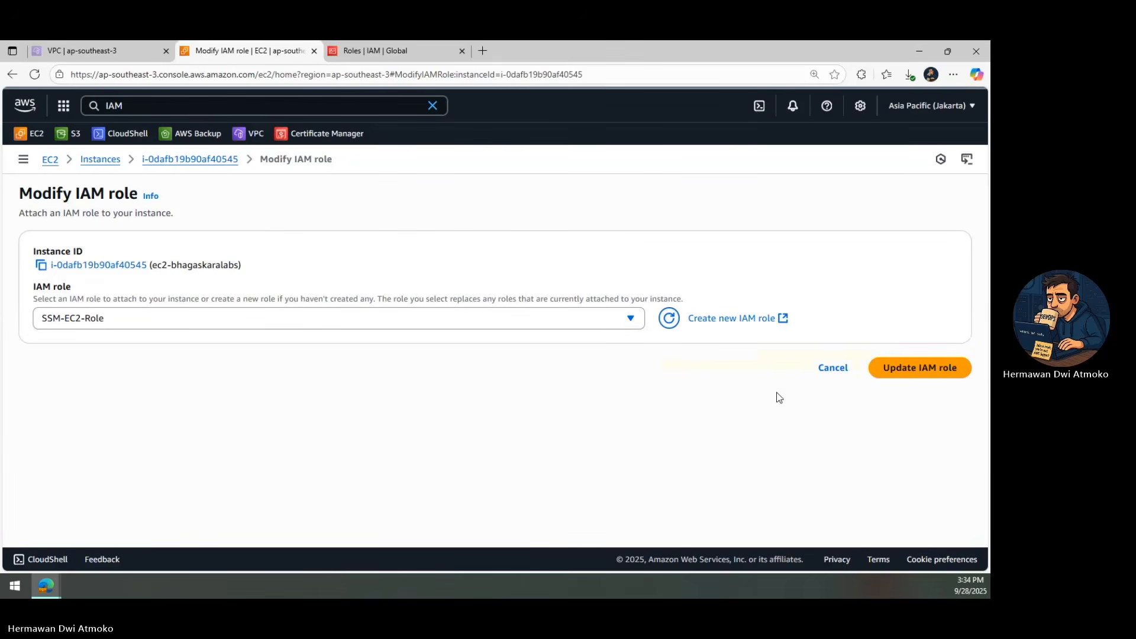
pyautogui.click(890, 370)
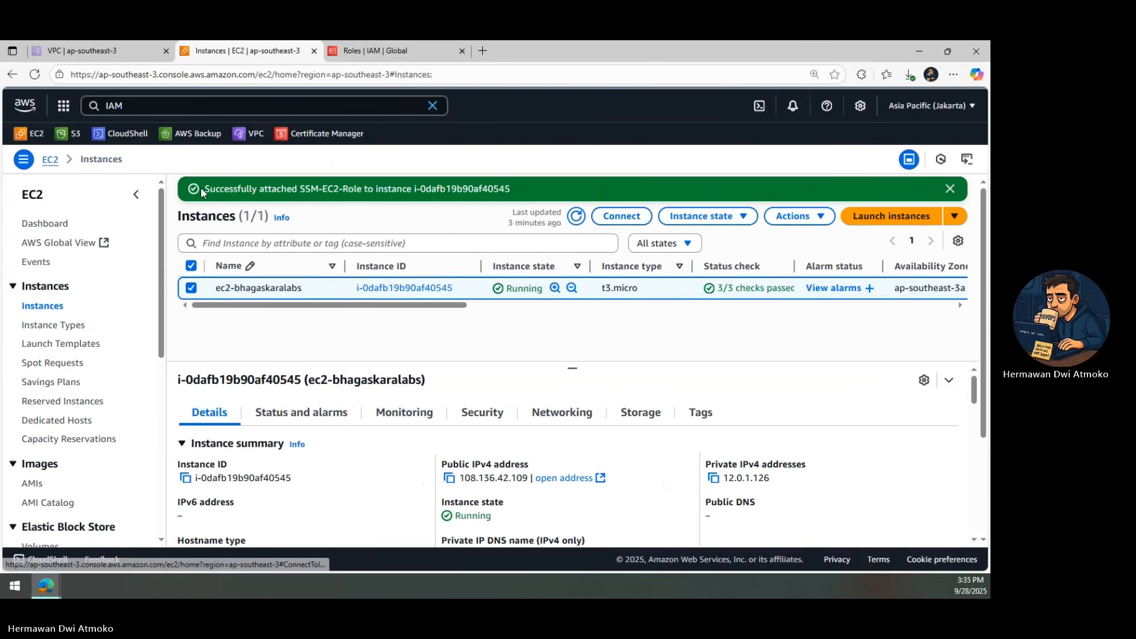
pyautogui.moveTo(204, 189); pyautogui.dragTo(512, 195)
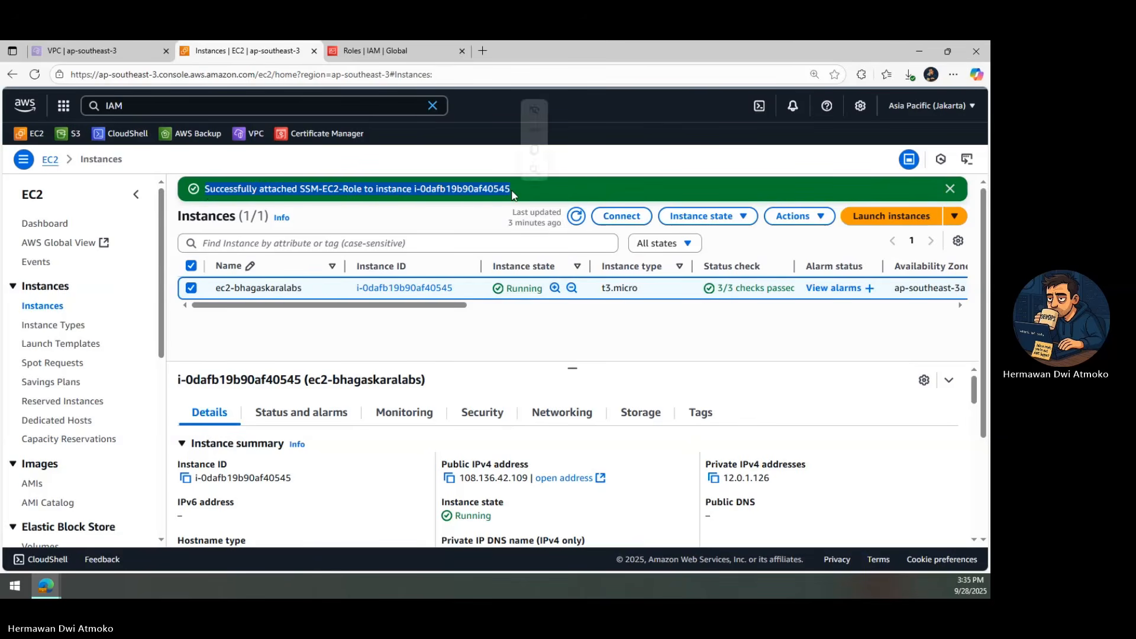
# - Connect to the ec2-bhagaskaralabs instance through Session Manager and switch the shell to root with sudo su
pyautogui.click(606, 223)
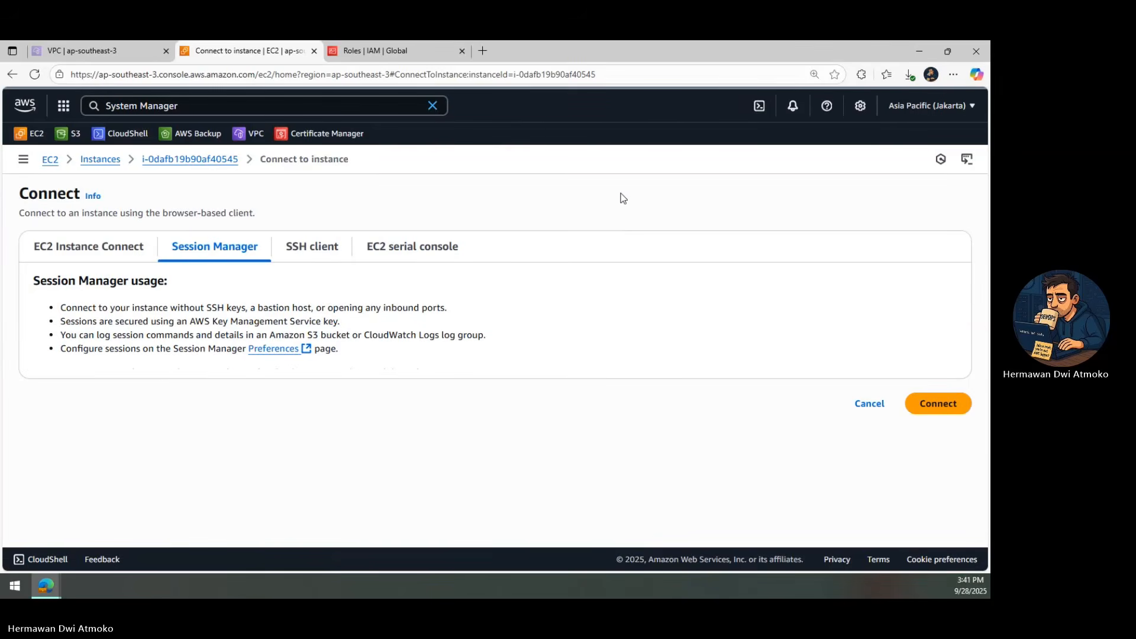
pyautogui.click(926, 412)
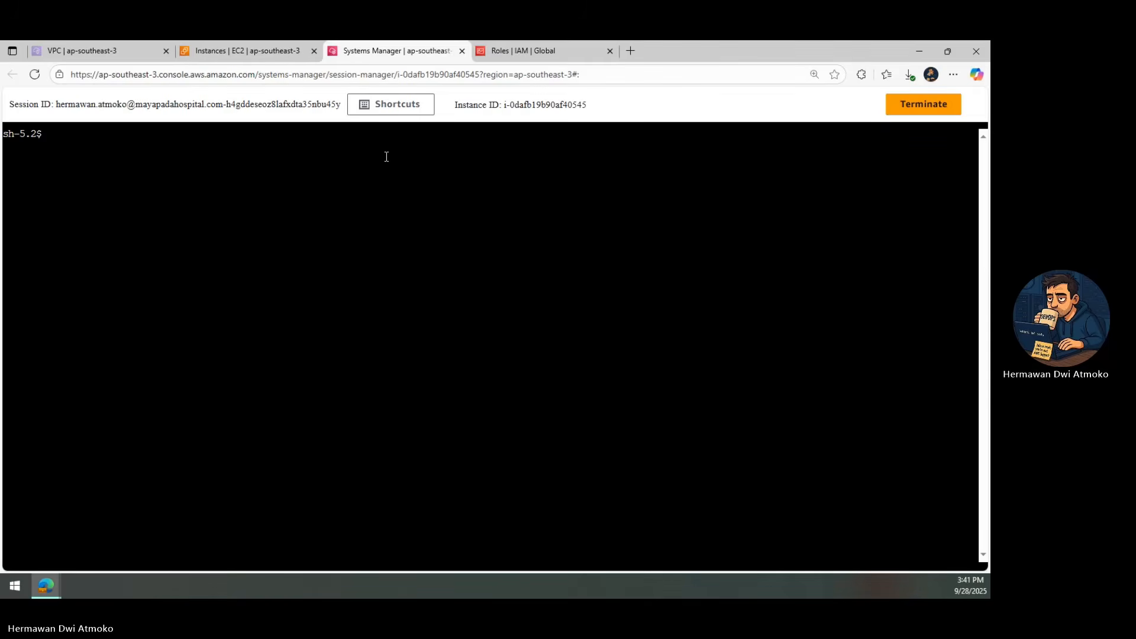
pyautogui.write('sudo su')
pyautogui.press('Return')
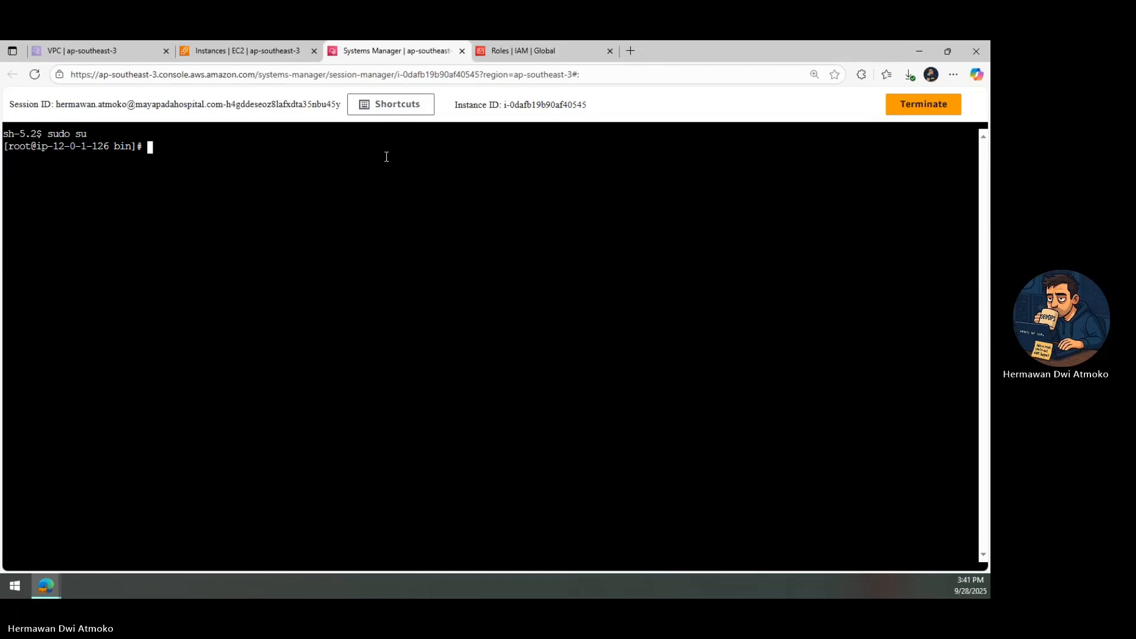
pyautogui.write('ping www.google.com')
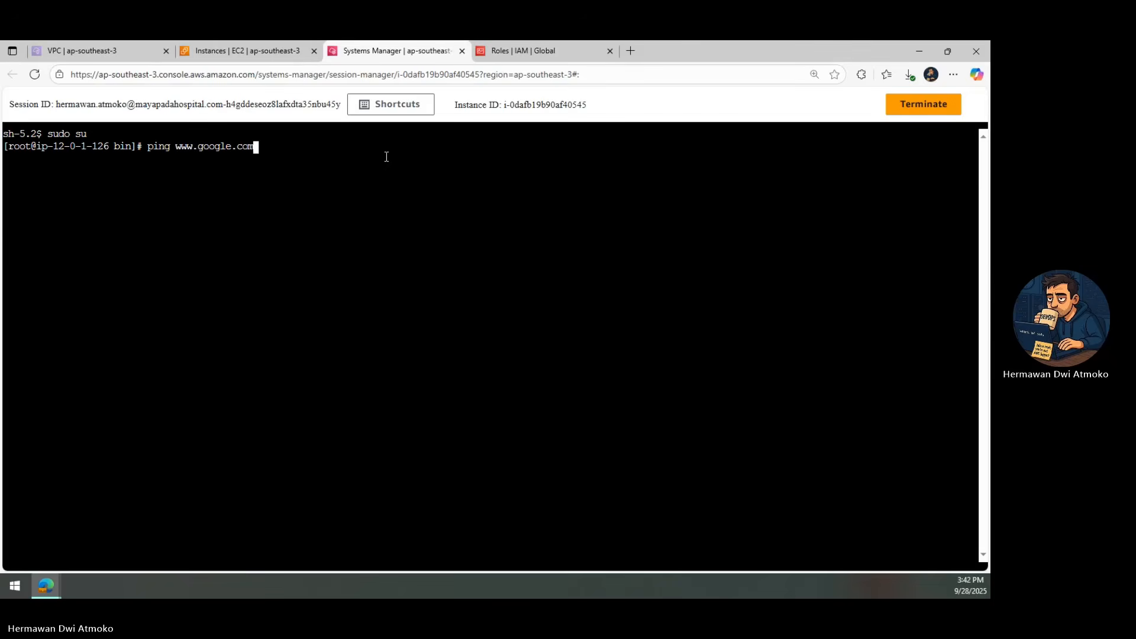
pyautogui.press('Return')
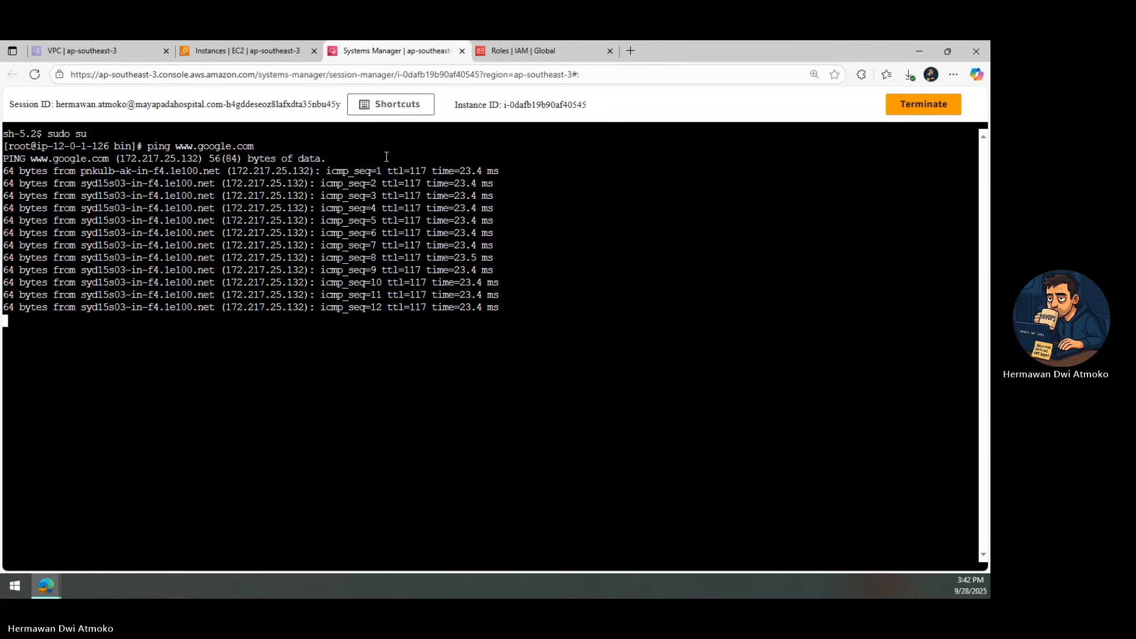
pyautogui.hotkey('ctrl', 'c')
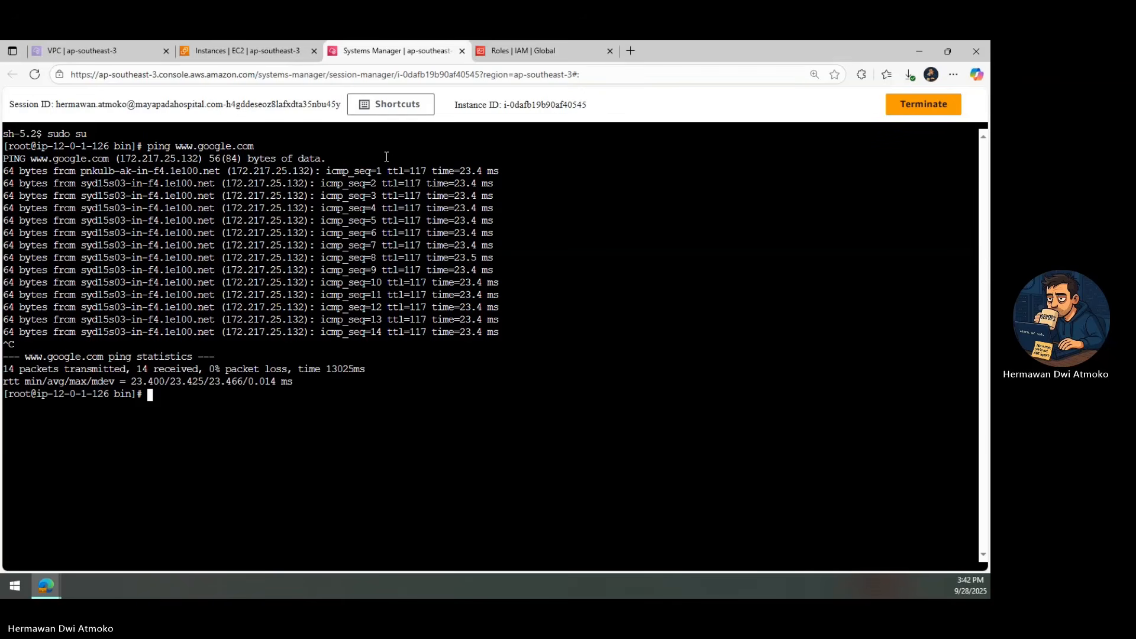